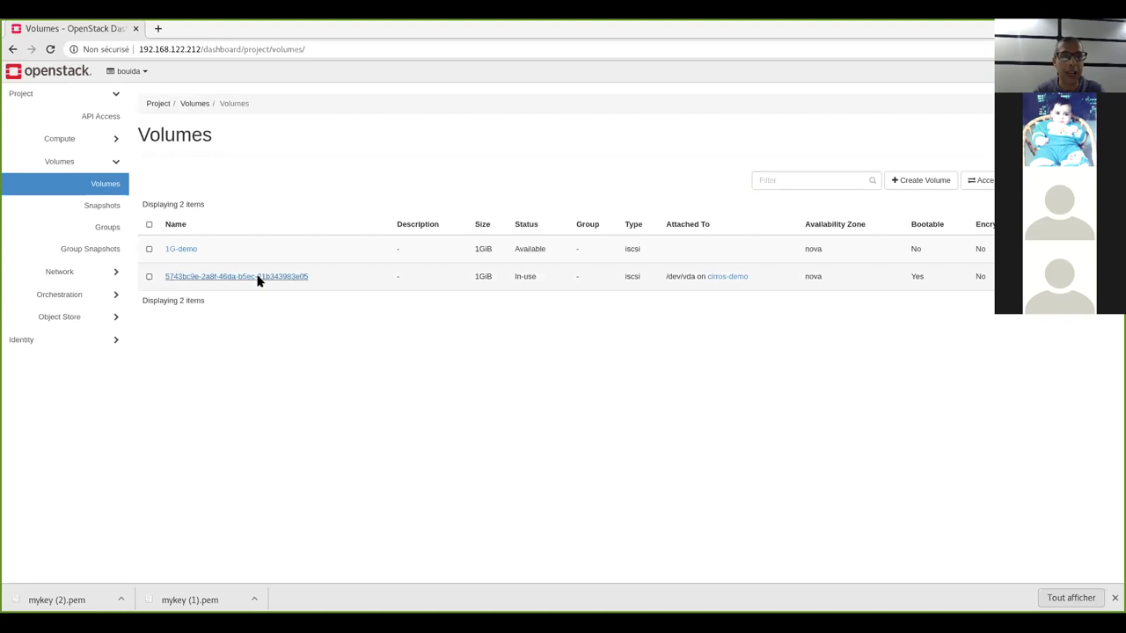
# Check the 1G-demo volume's status and the list of actions offered for it.
pyautogui.doubleClick(538, 249)
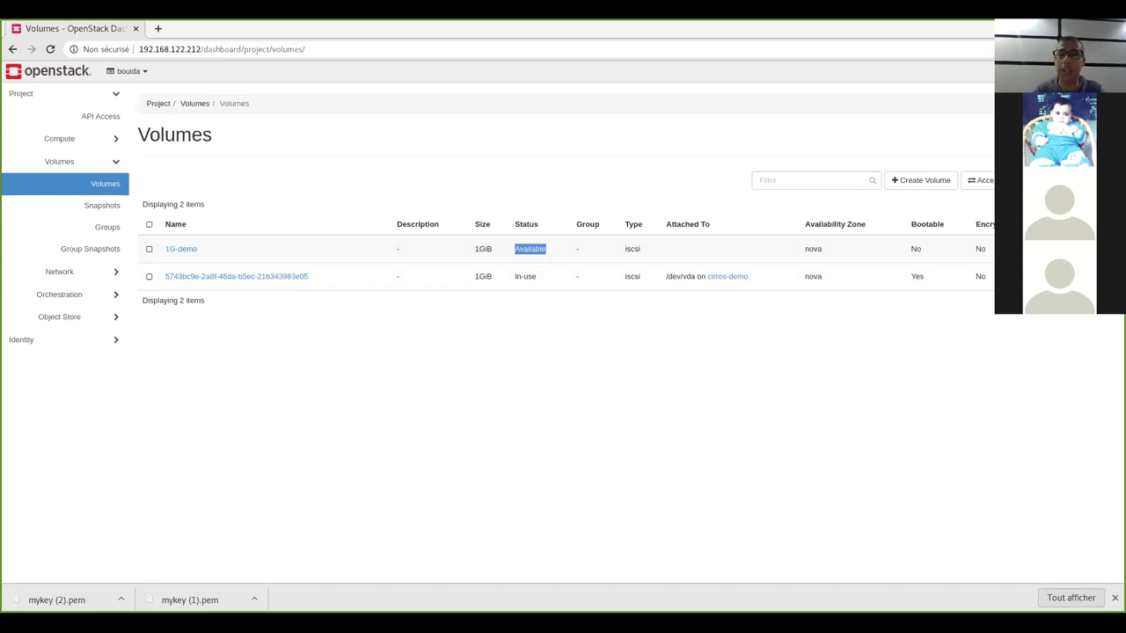
pyautogui.click(1110, 249)
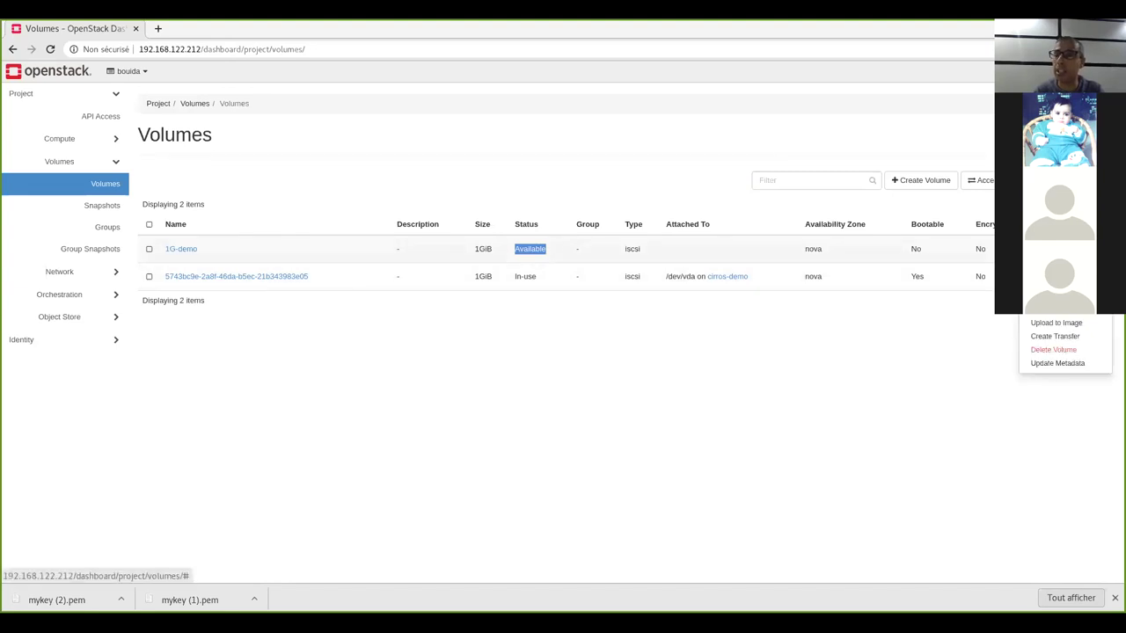
pyautogui.click(953, 208)
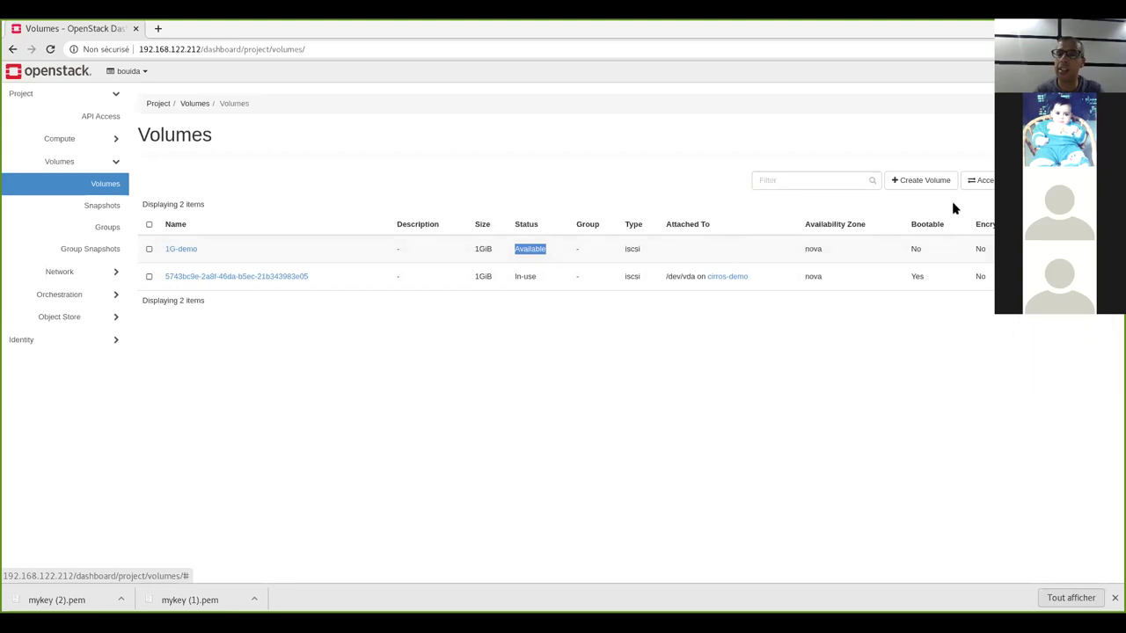
# Attach the 1G-demo volume to the cirros-demo compute instance.
pyautogui.click(113, 138)
pyautogui.click(104, 183)
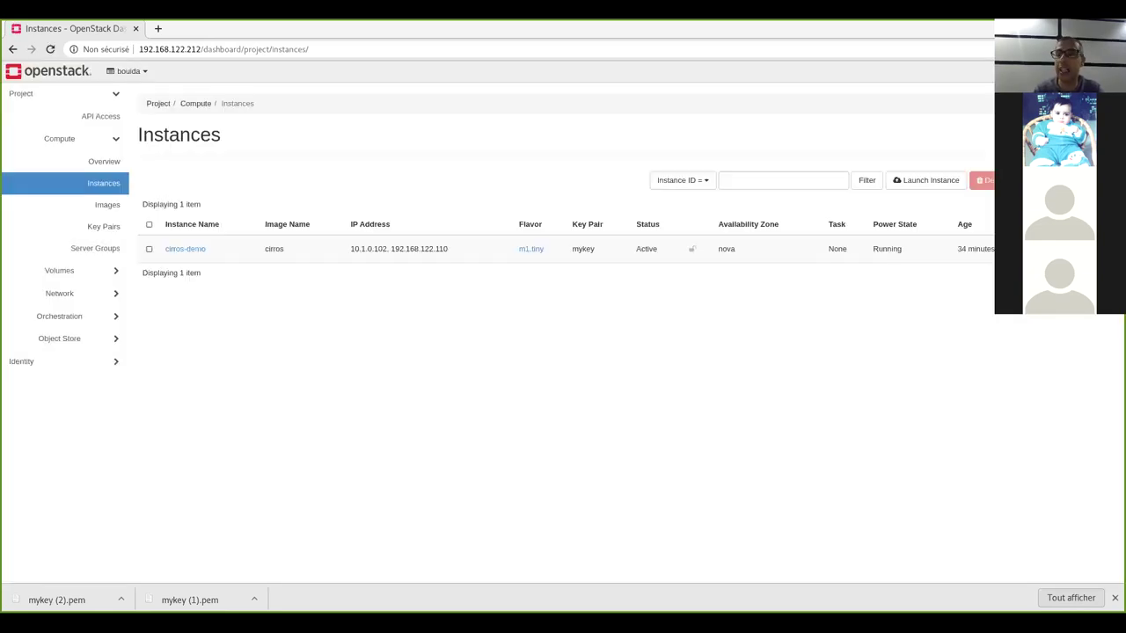
pyautogui.click(1104, 249)
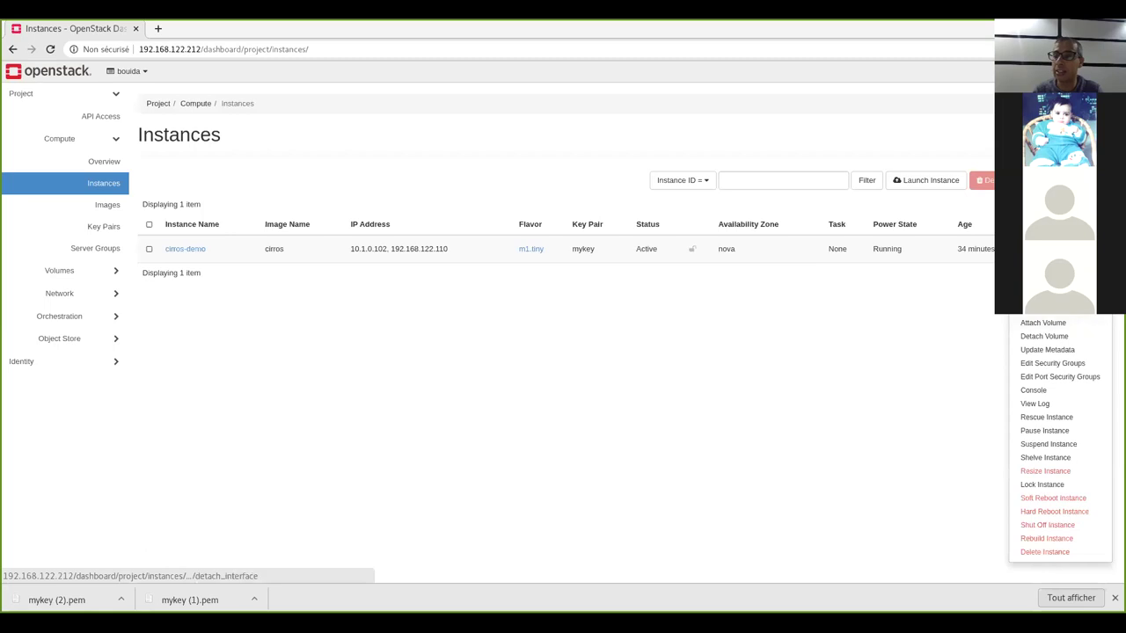
pyautogui.click(1058, 323)
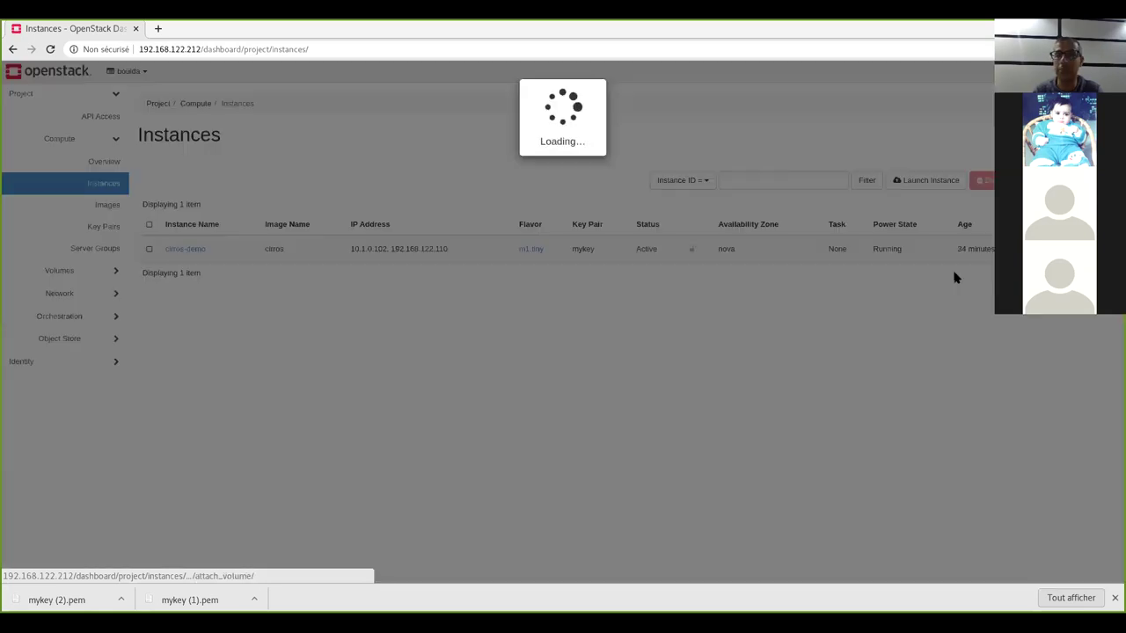
pyautogui.click(533, 148)
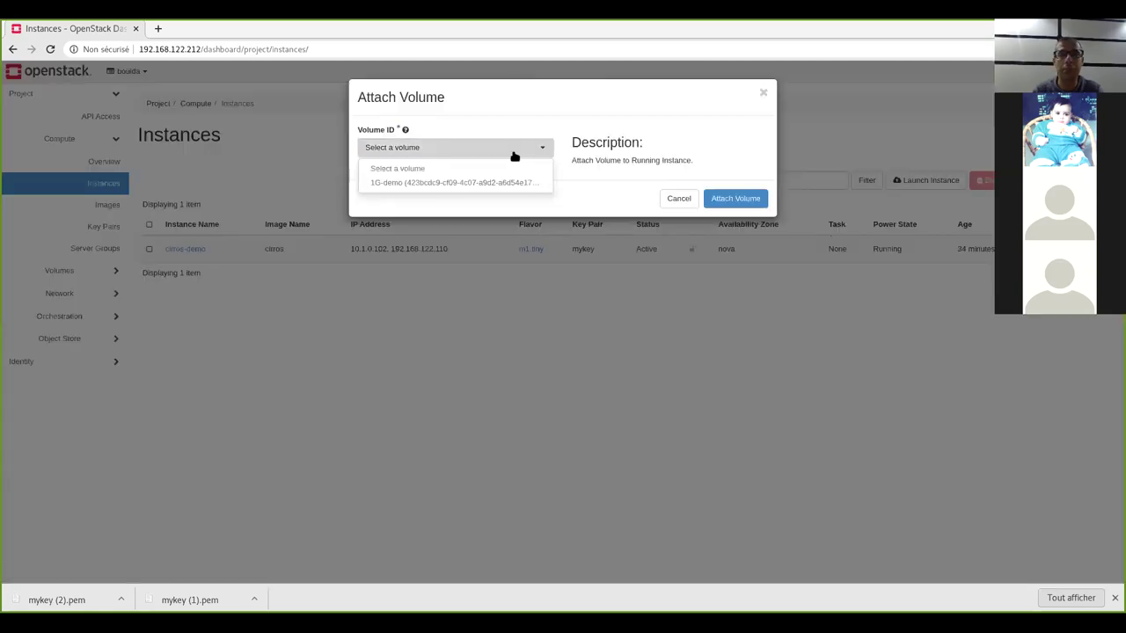
pyautogui.click(456, 182)
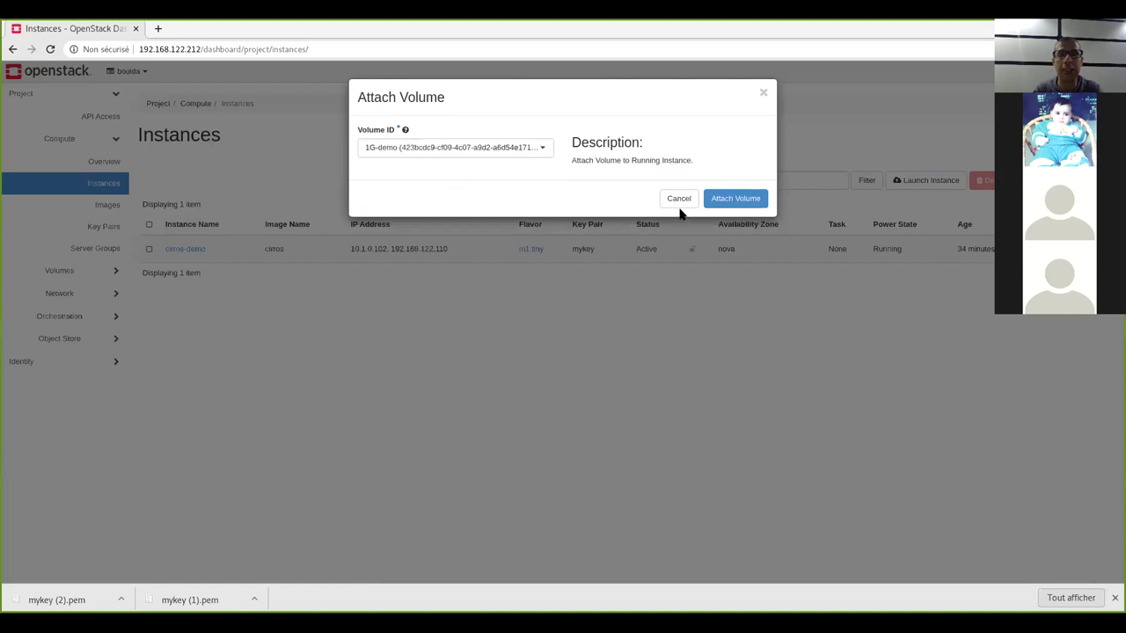
pyautogui.click(719, 202)
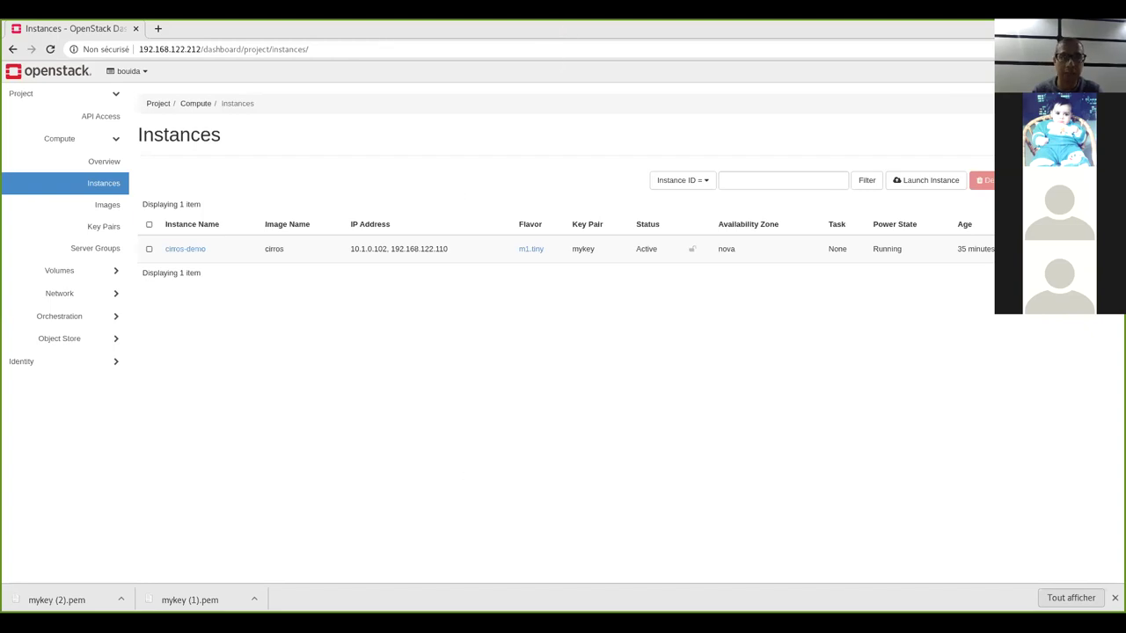
# Open the project's volume list and check which device the 1G-demo volume is attached as.
pyautogui.click(108, 270)
pyautogui.click(100, 184)
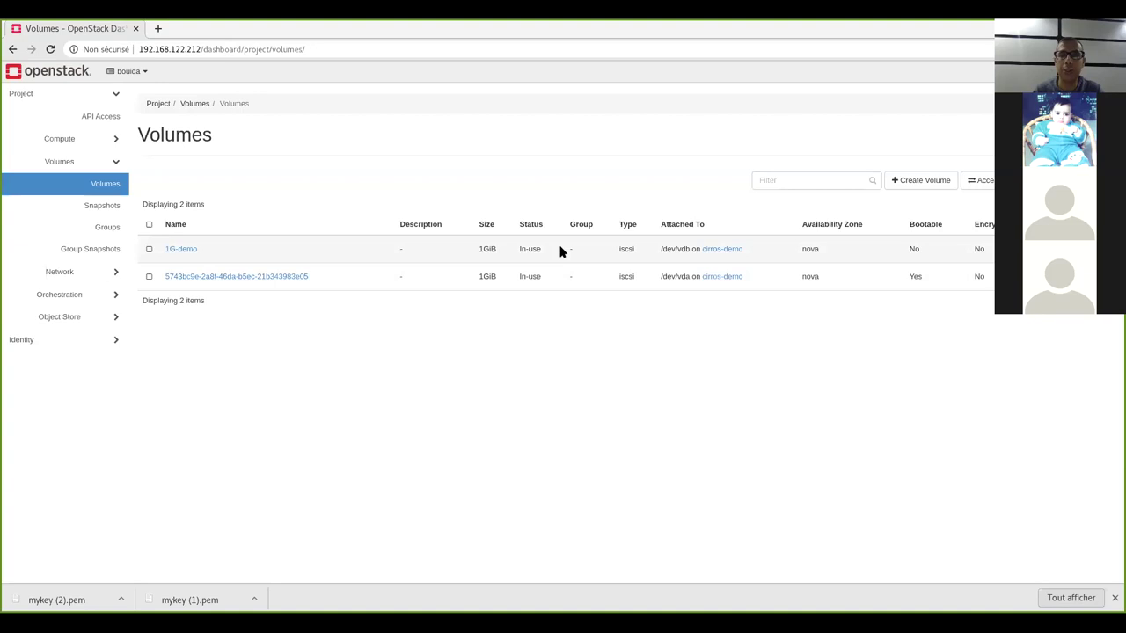
pyautogui.moveTo(660, 249)
pyautogui.mouseDown()
pyautogui.moveTo(688, 249)
pyautogui.moveTo(669, 249)
pyautogui.mouseUp()
pyautogui.click(686, 249)
pyautogui.click(691, 255)
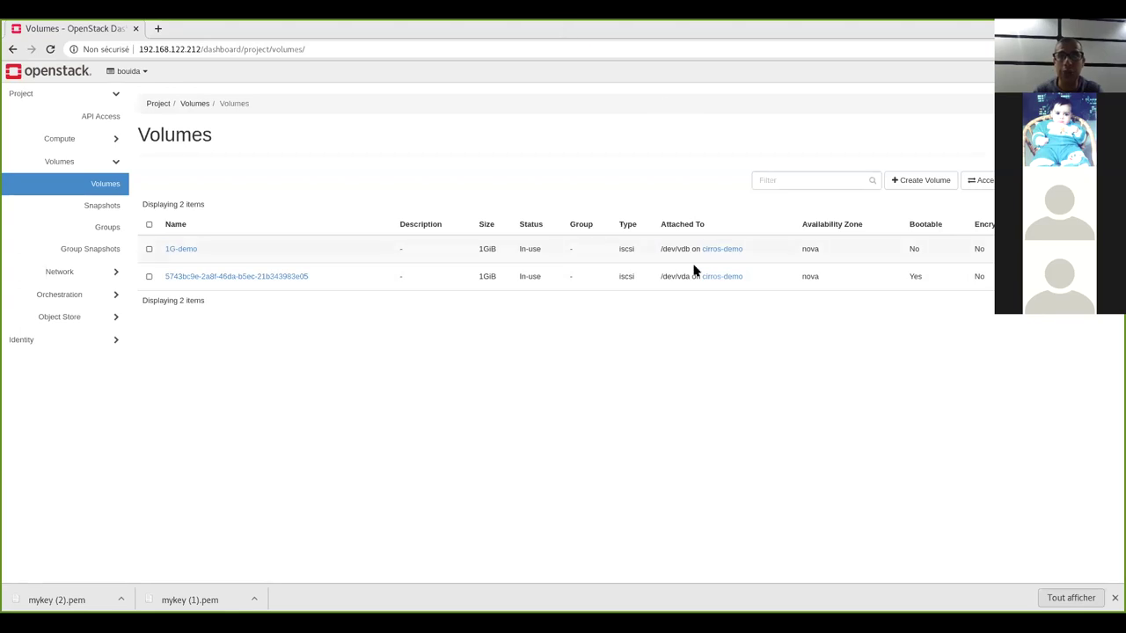
# Switch to the terminal, list the instance's block devices with lsblk, and check the vdb disk and its size.
pyautogui.hotkey('alt', 'Tab')
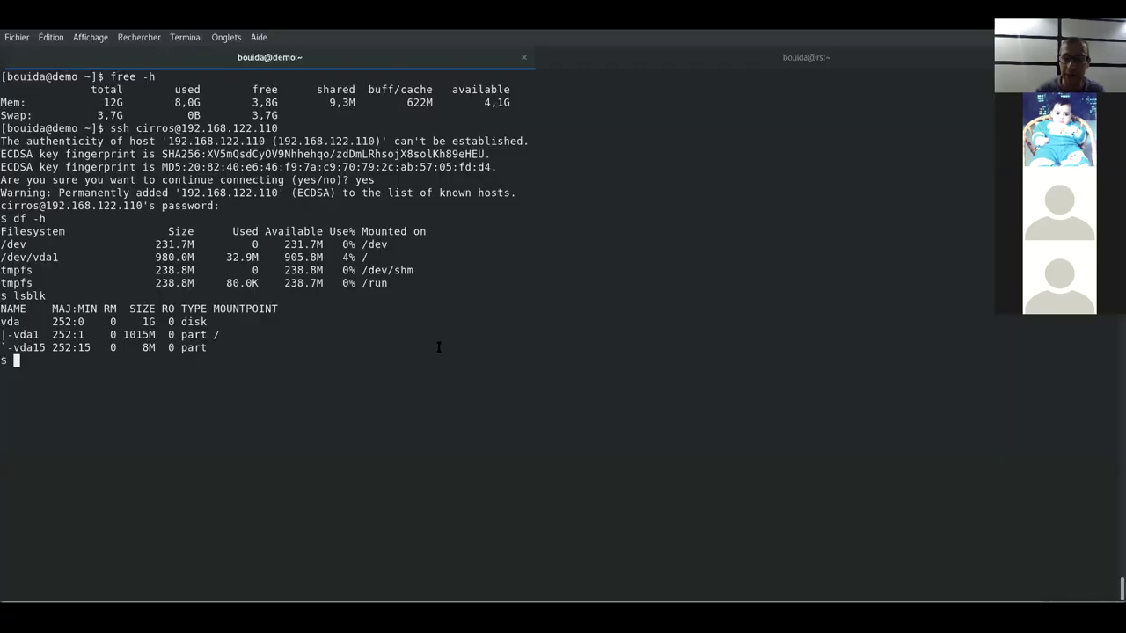
pyautogui.write('lsblk')
pyautogui.press('Return')
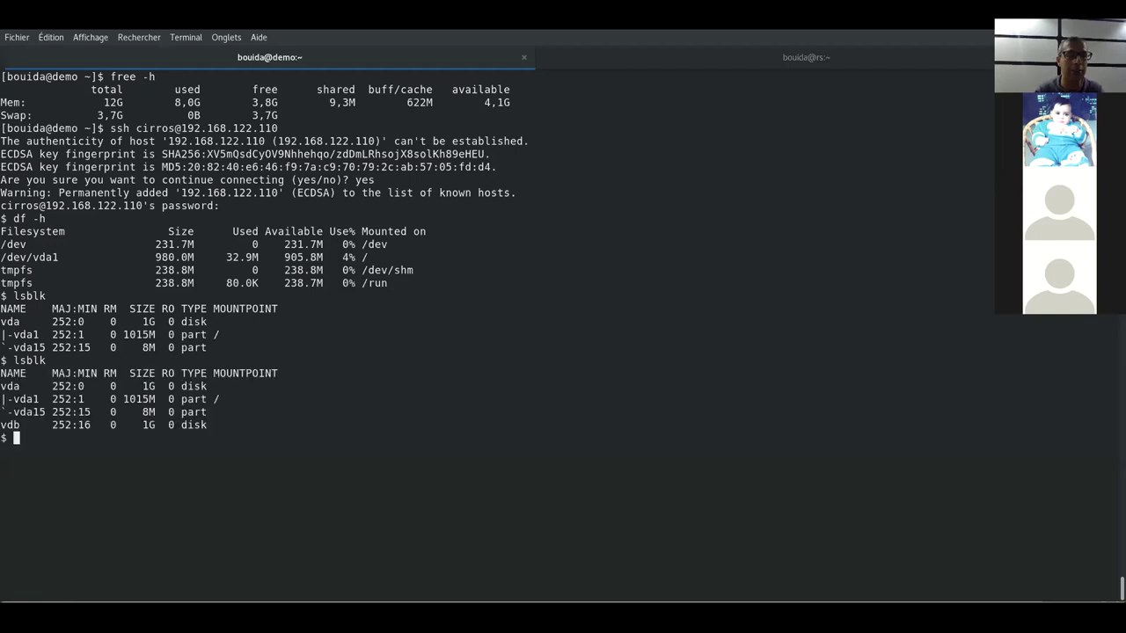
pyautogui.doubleClick(8, 425)
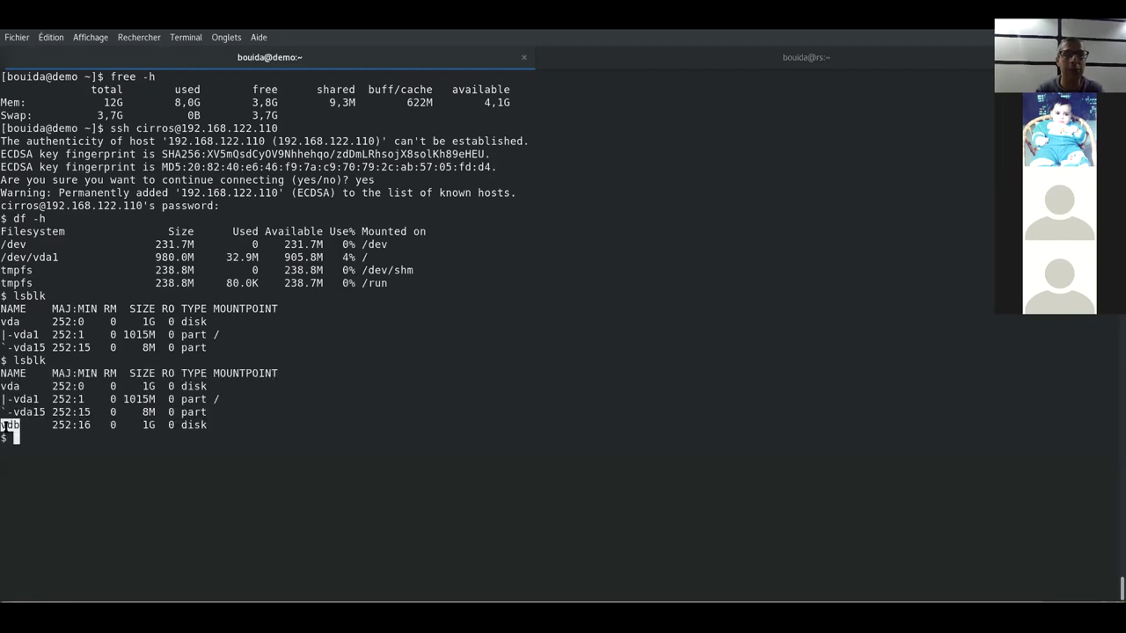
pyautogui.click(15, 433)
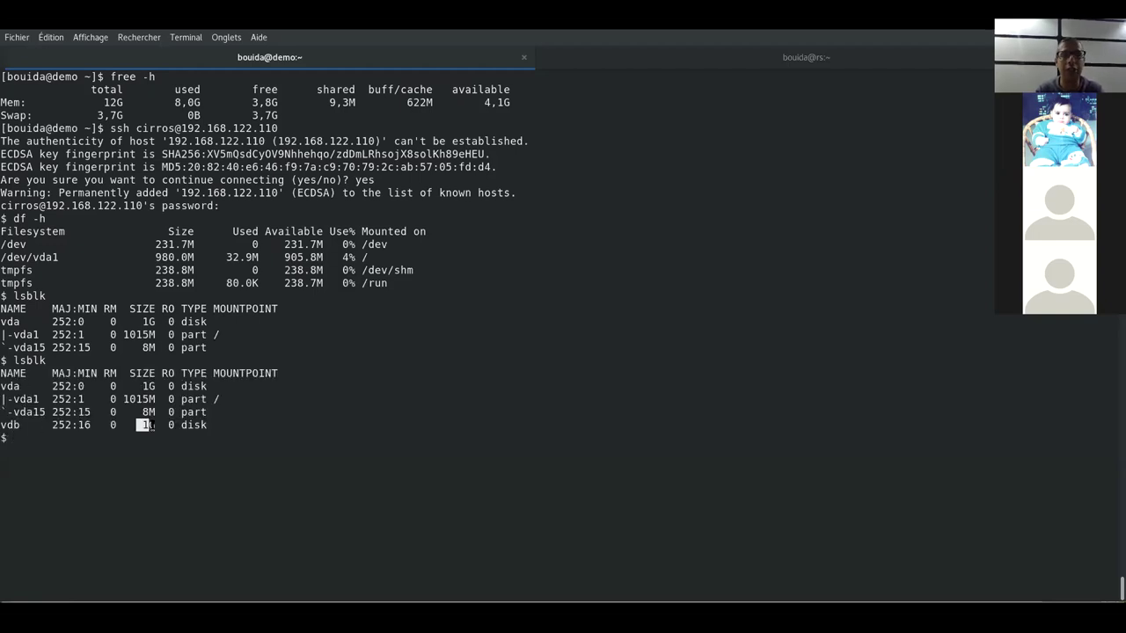
pyautogui.doubleClick(148, 425)
pyautogui.click(148, 425)
# Open /dev/vdb in fdisk with sudo and quit without writing any changes.
pyautogui.write('sudo')
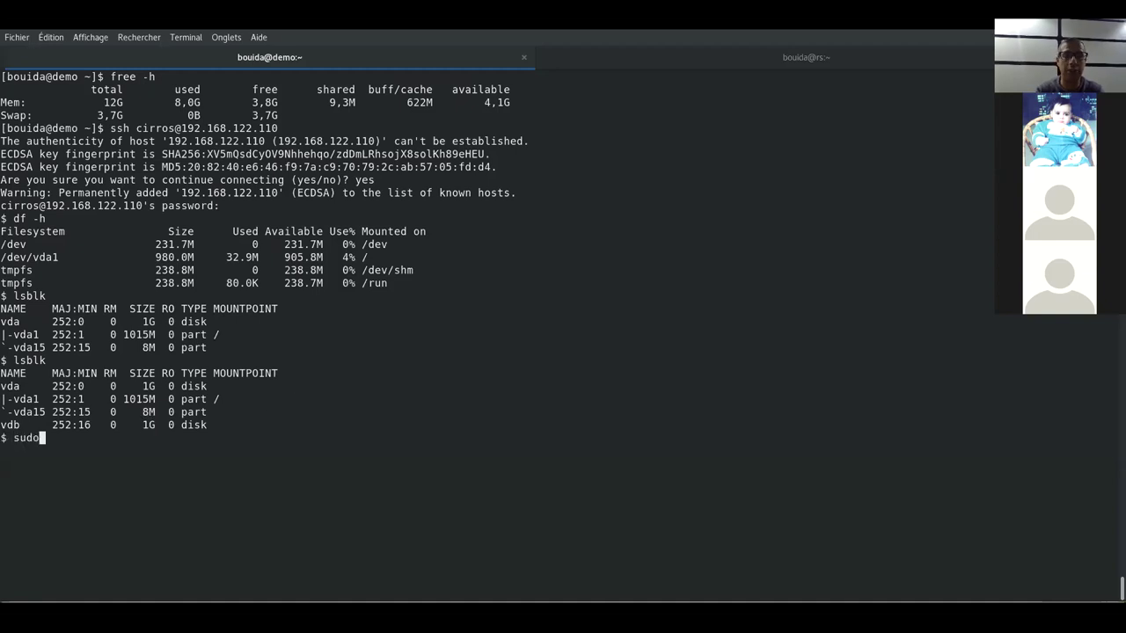
pyautogui.write(' fdisk')
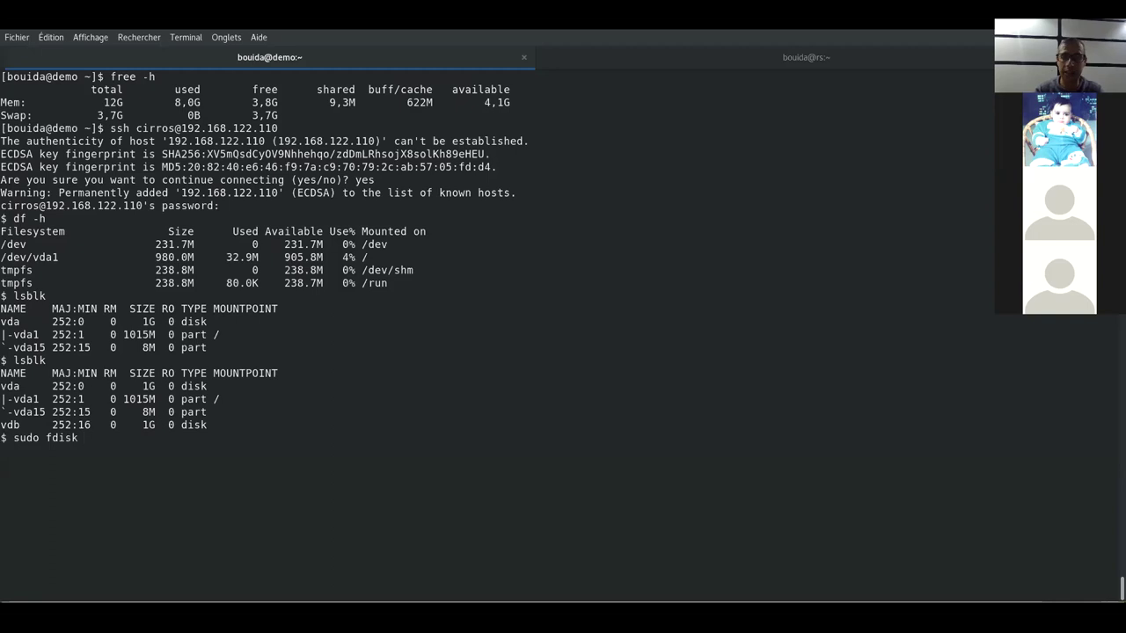
pyautogui.write(' /dev/vdb')
pyautogui.press('Return')
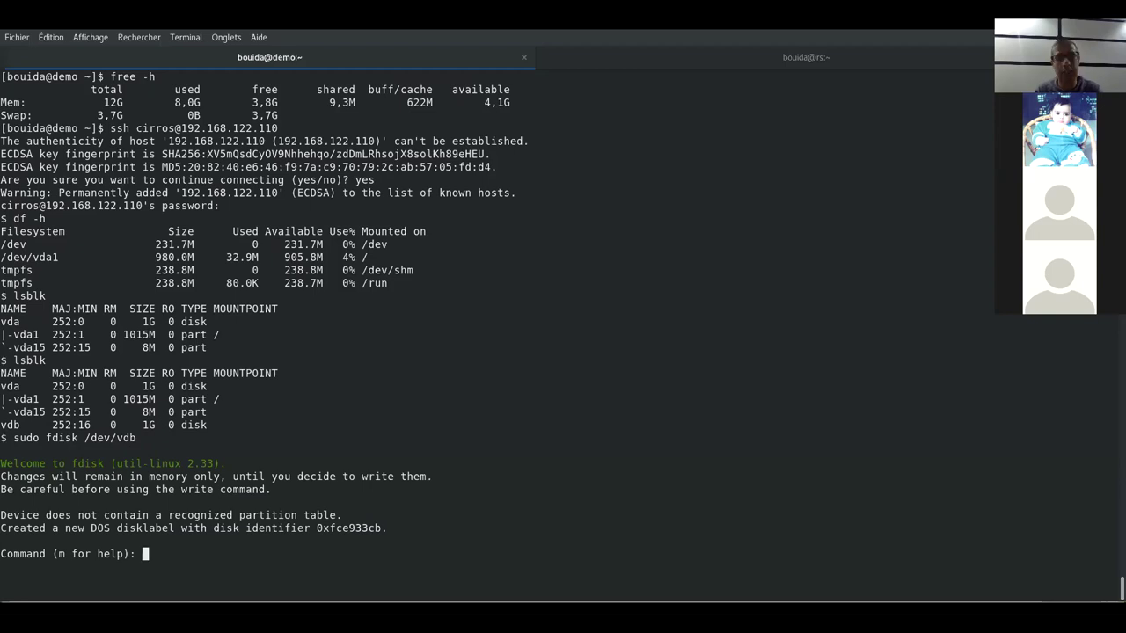
pyautogui.write('q')
pyautogui.press('Return')
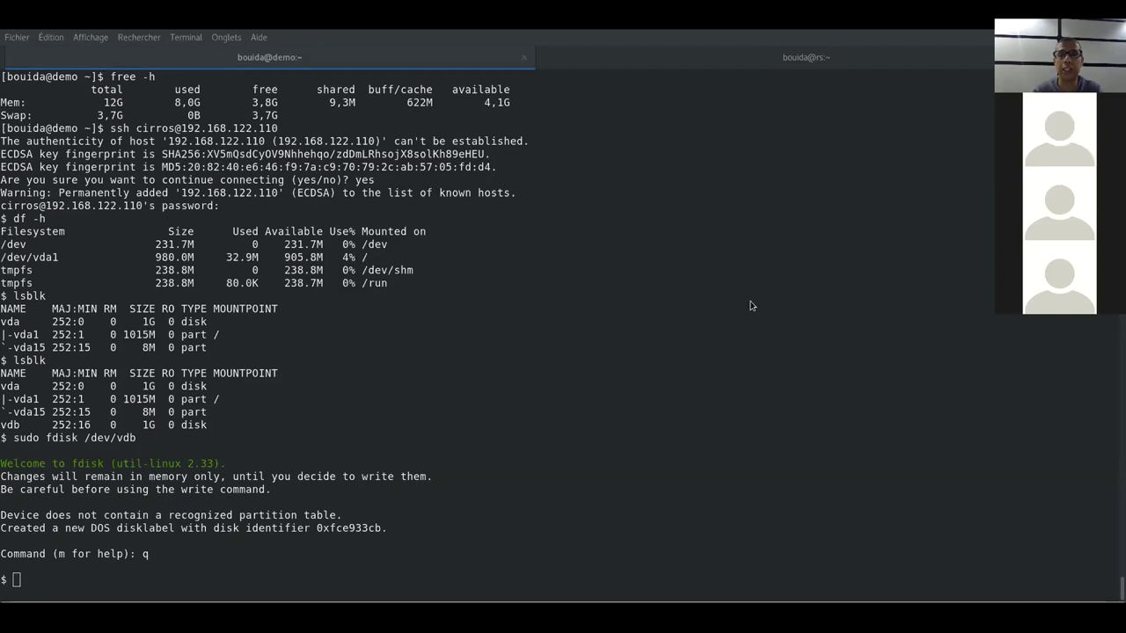
# Switch to the OpenStack dashboard and view the project's network topology.
pyautogui.hotkey('alt', 'Tab')
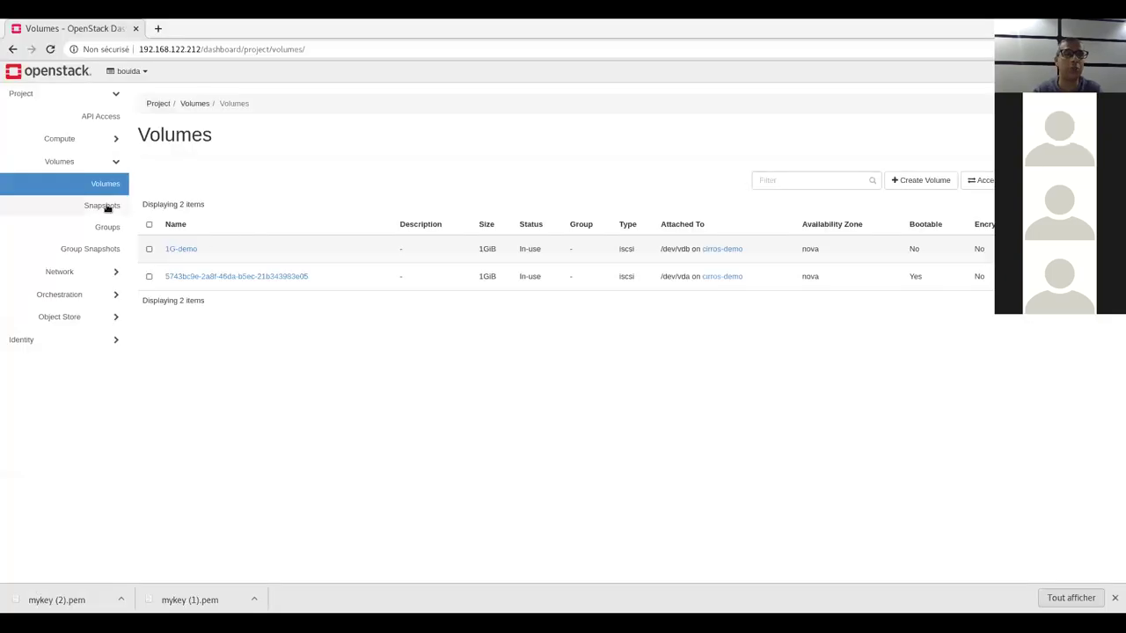
pyautogui.click(91, 272)
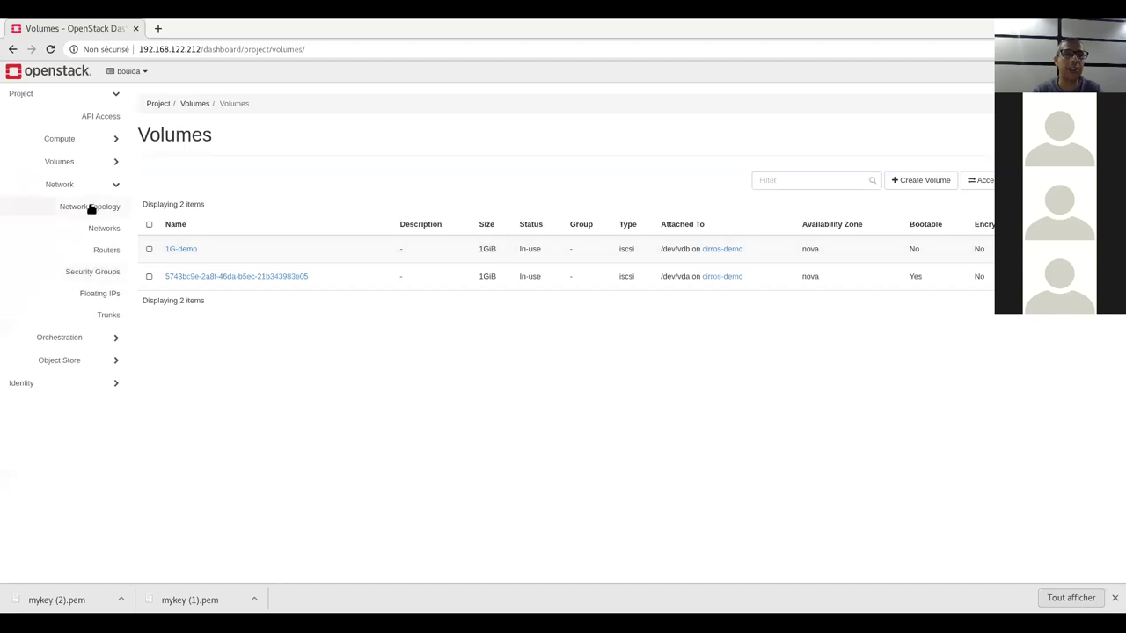
pyautogui.click(91, 207)
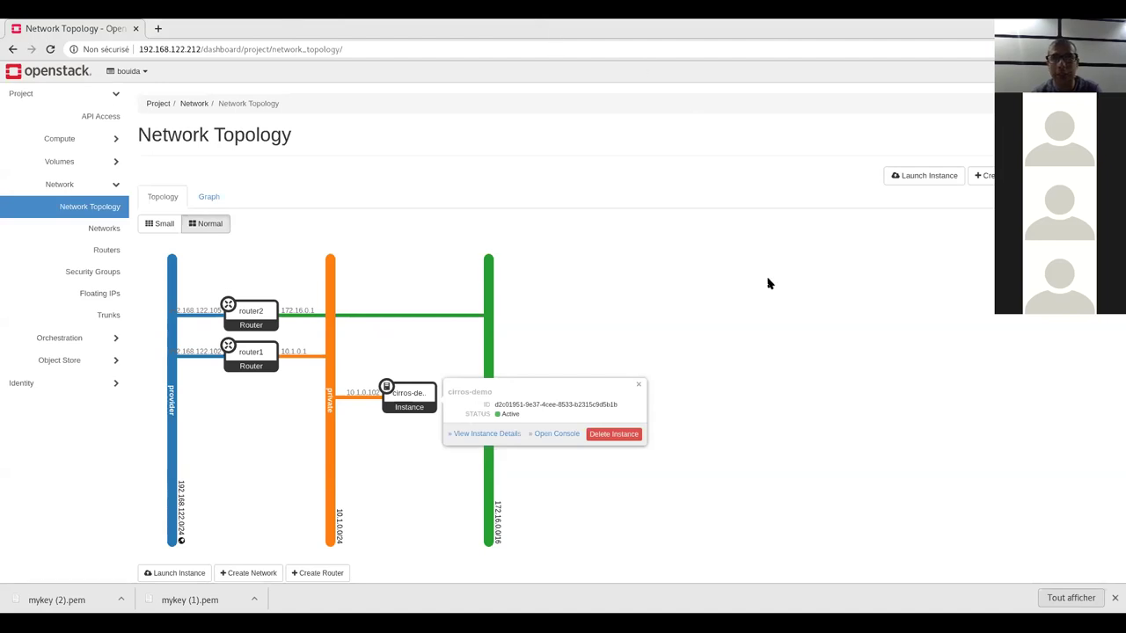
# Switch to the terminal, ping router2's internal address 172.16.0.1 from the instance, and stop the ping.
pyautogui.hotkey('alt', 'Tab')
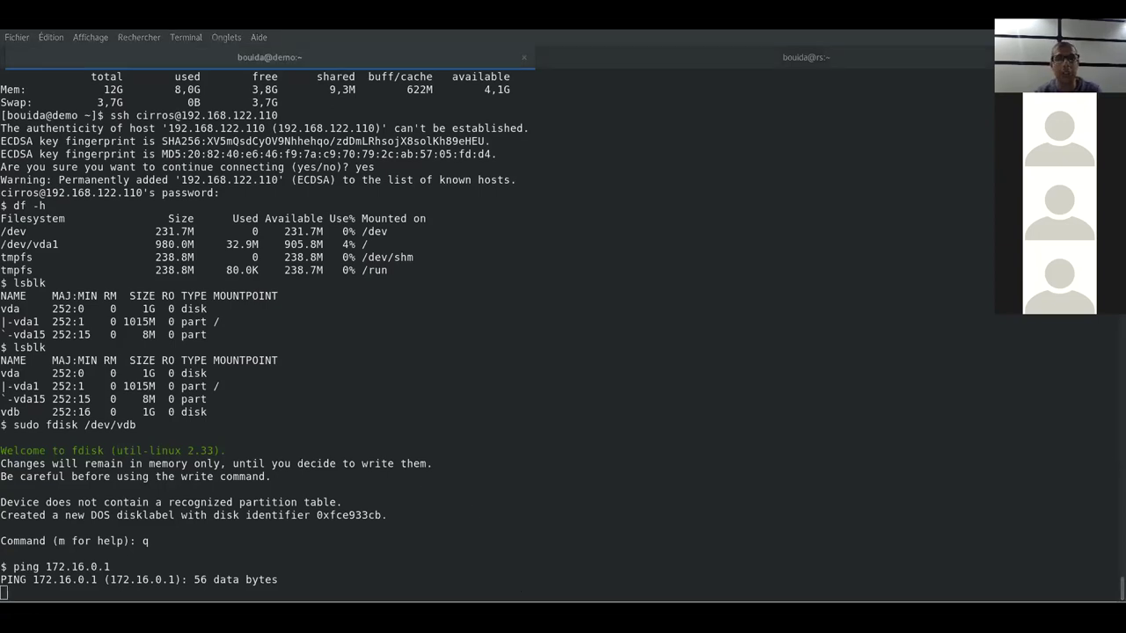
pyautogui.hotkey('alt', 'Tab')
pyautogui.hotkey('alt', 'Tab')
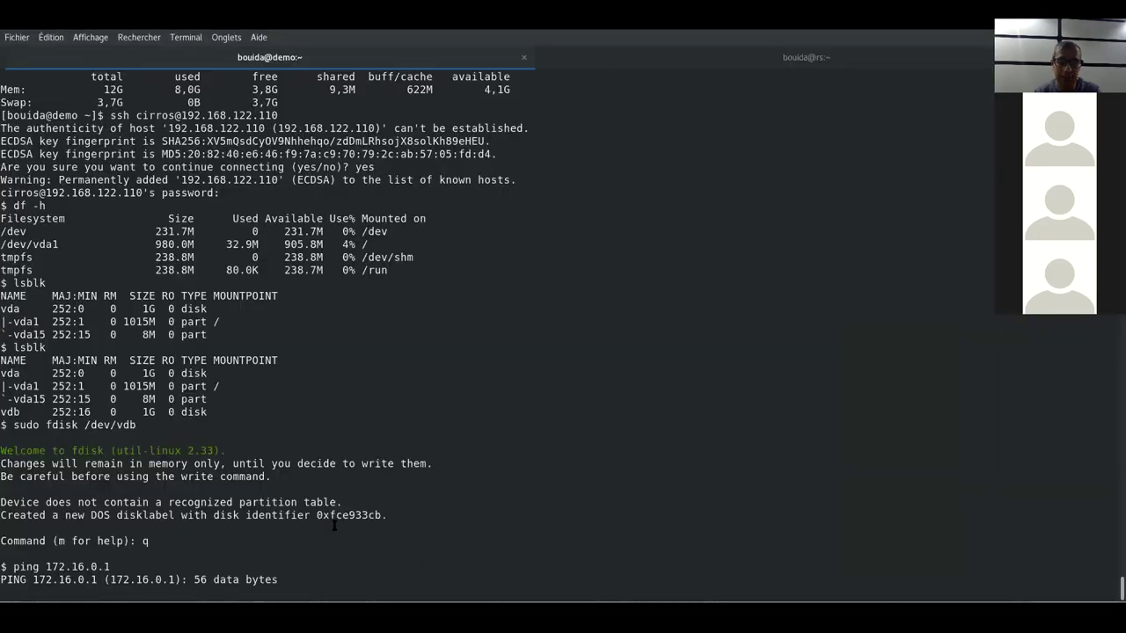
pyautogui.hotkey('ctrl', 'c')
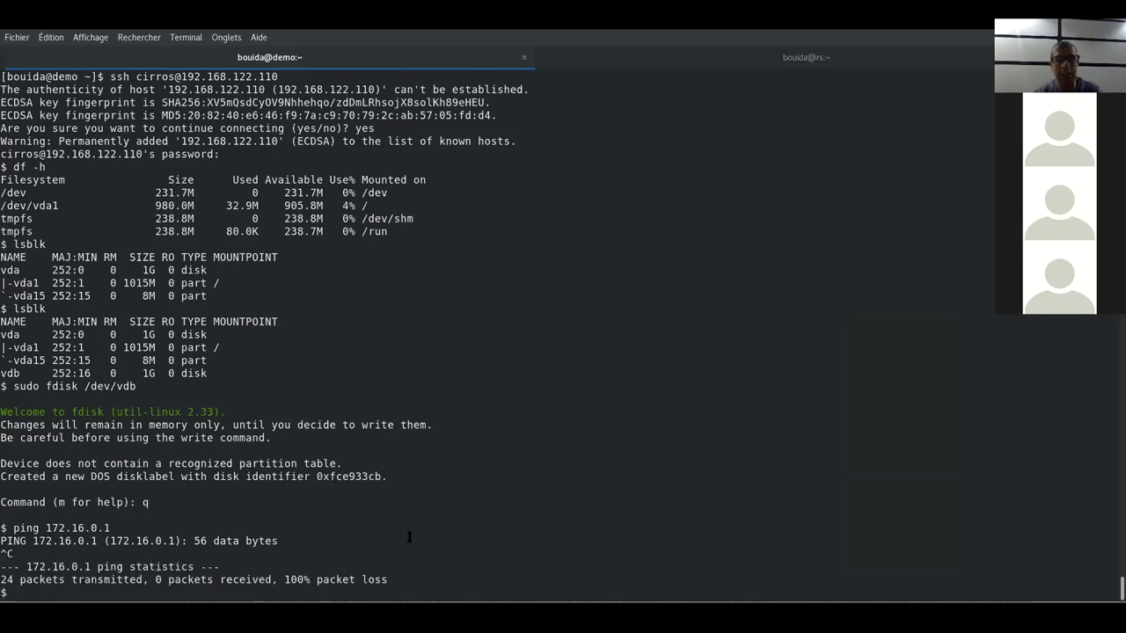
# Ping router2's external address 192.168.122.105 from the instance, checking the address in the network topology, and stop the ping after several replies.
pyautogui.press('Up')
pyautogui.press('BackSpace')
pyautogui.press('BackSpace')
pyautogui.press('BackSpace')
pyautogui.press('BackSpace')
pyautogui.press('BackSpace')
pyautogui.press('BackSpace')
pyautogui.press('BackSpace')
pyautogui.press('BackSpace')
pyautogui.press('BackSpace')
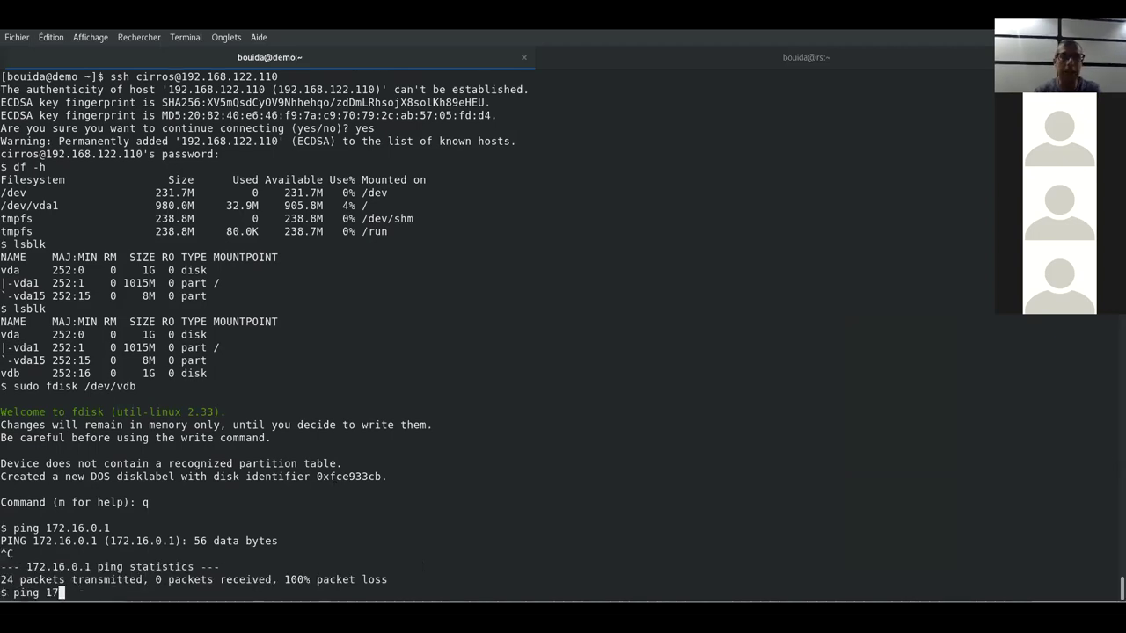
pyautogui.write('92')
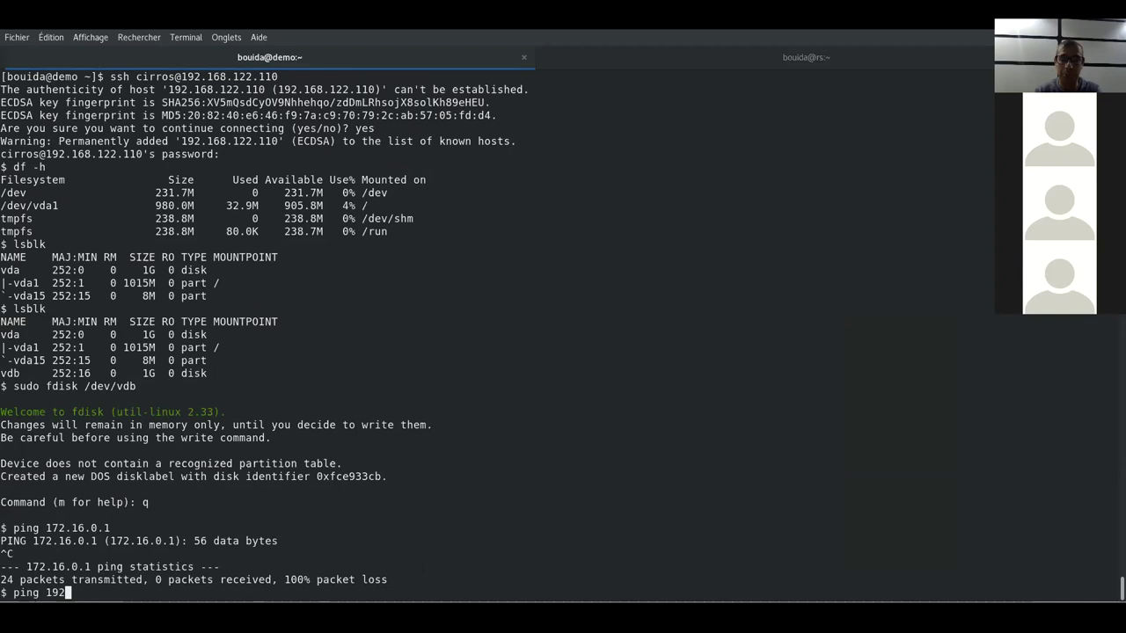
pyautogui.write('.16.1')
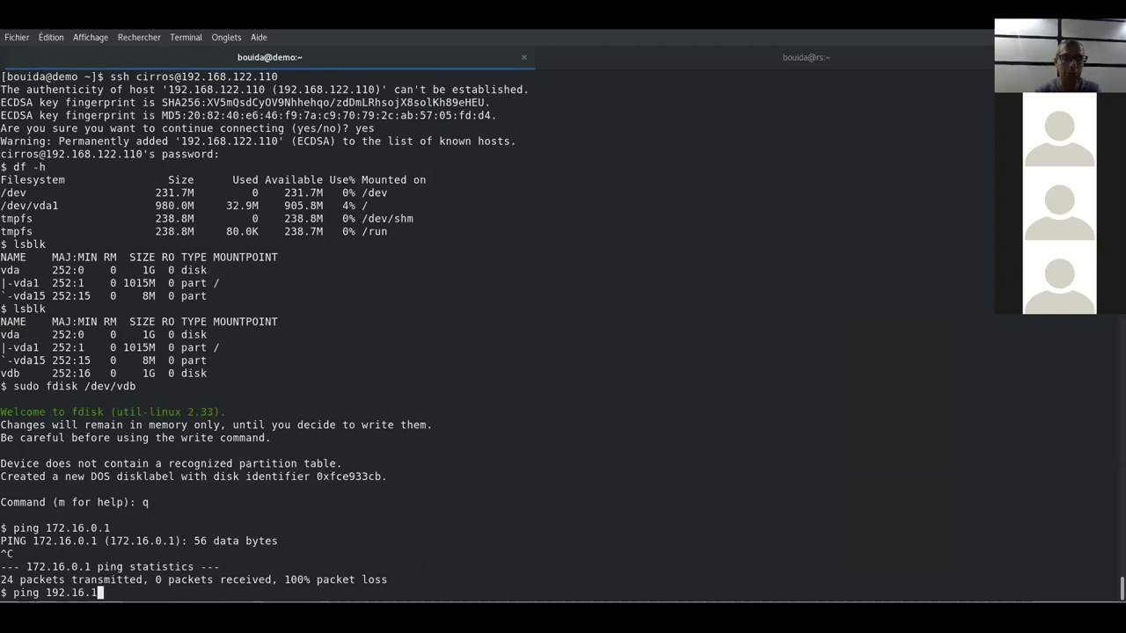
pyautogui.press('BackSpace')
pyautogui.press('BackSpace')
pyautogui.write('8.')
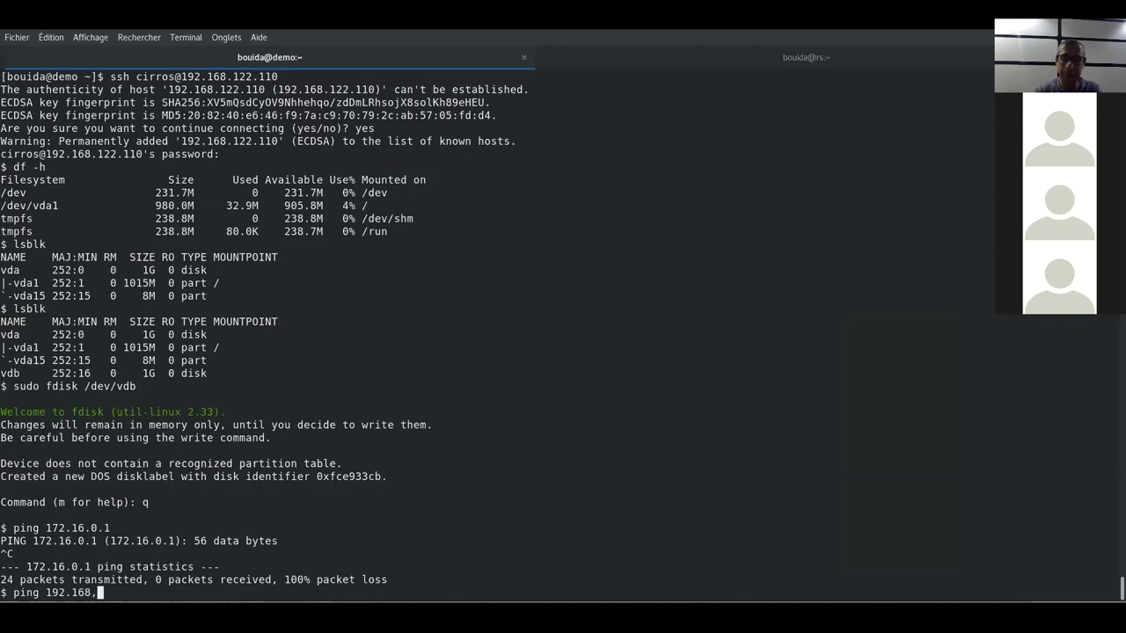
pyautogui.write('122.')
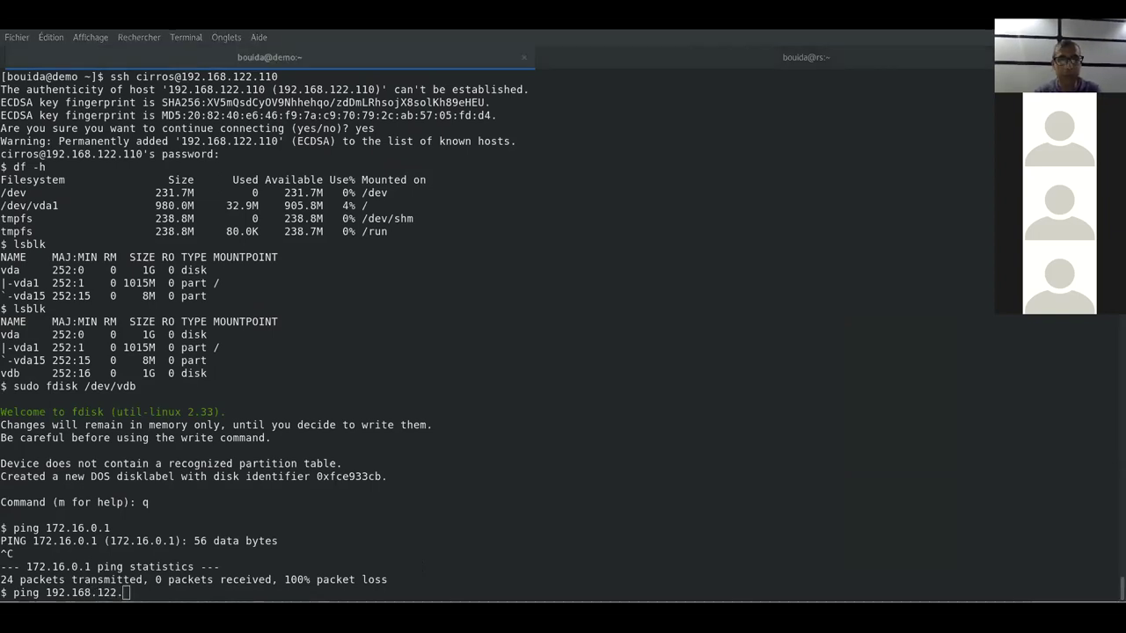
pyautogui.hotkey('alt', 'Tab')
pyautogui.hotkey('alt', 'Tab')
pyautogui.write('105')
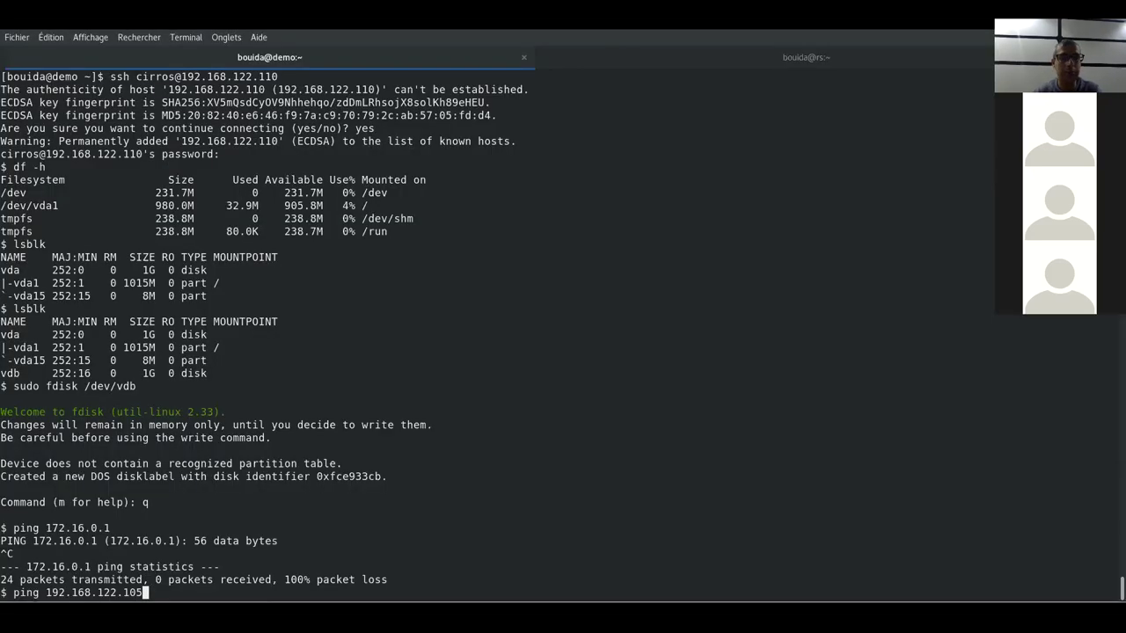
pyautogui.press('Return')
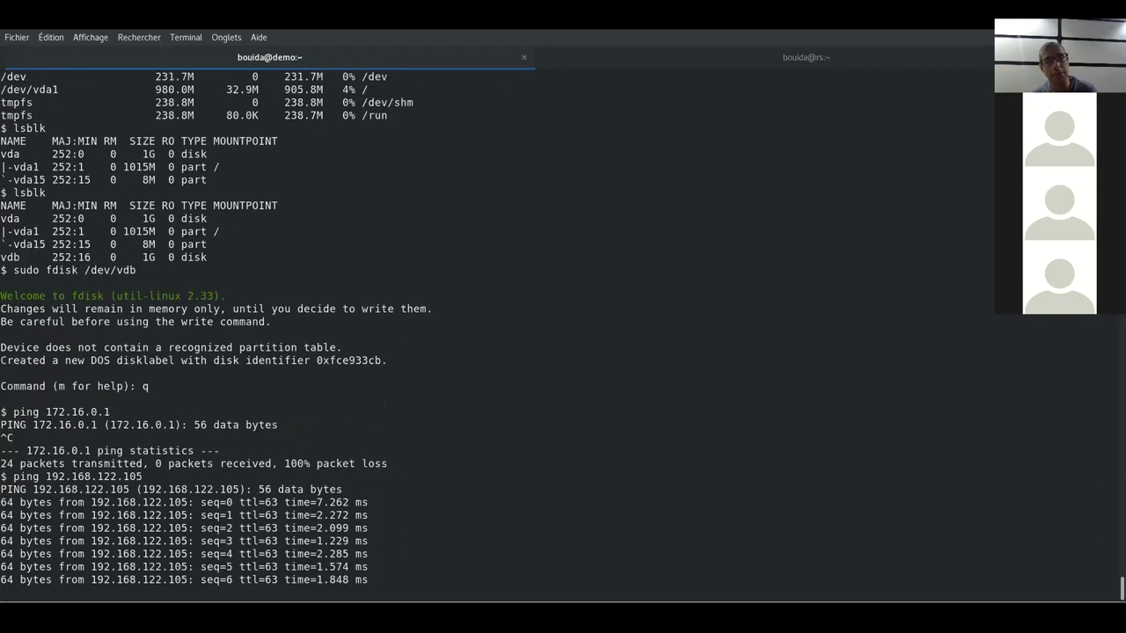
pyautogui.hotkey('ctrl', 'c')
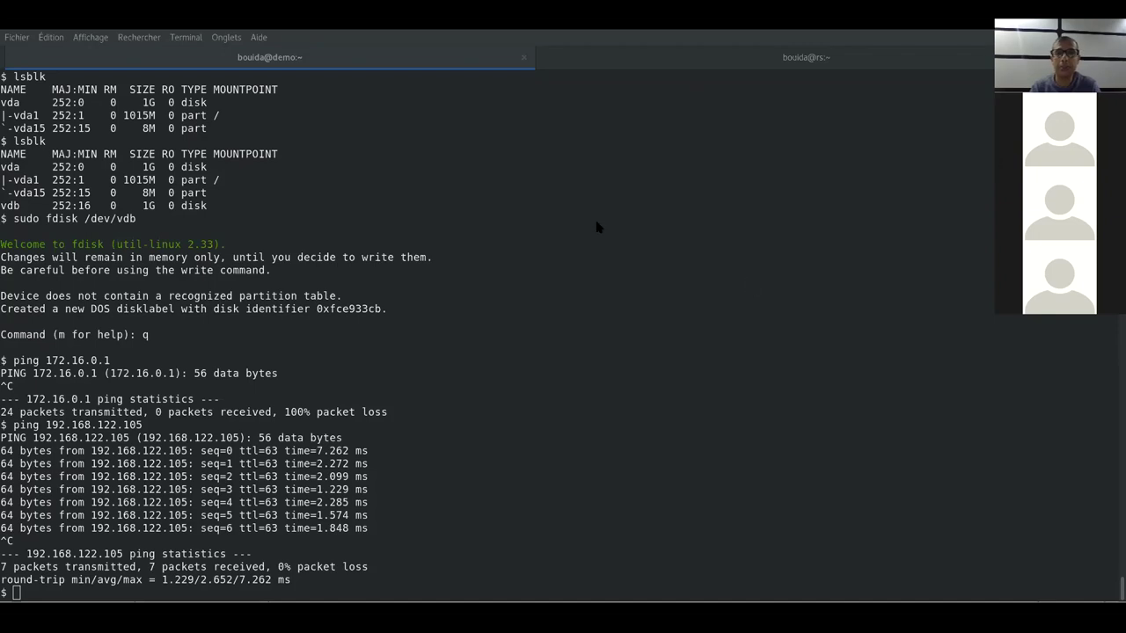
# Switch to the OpenStack dashboard showing router1's interfaces and dismiss the Zoom chat window covering it.
pyautogui.hotkey('alt', 'Tab')
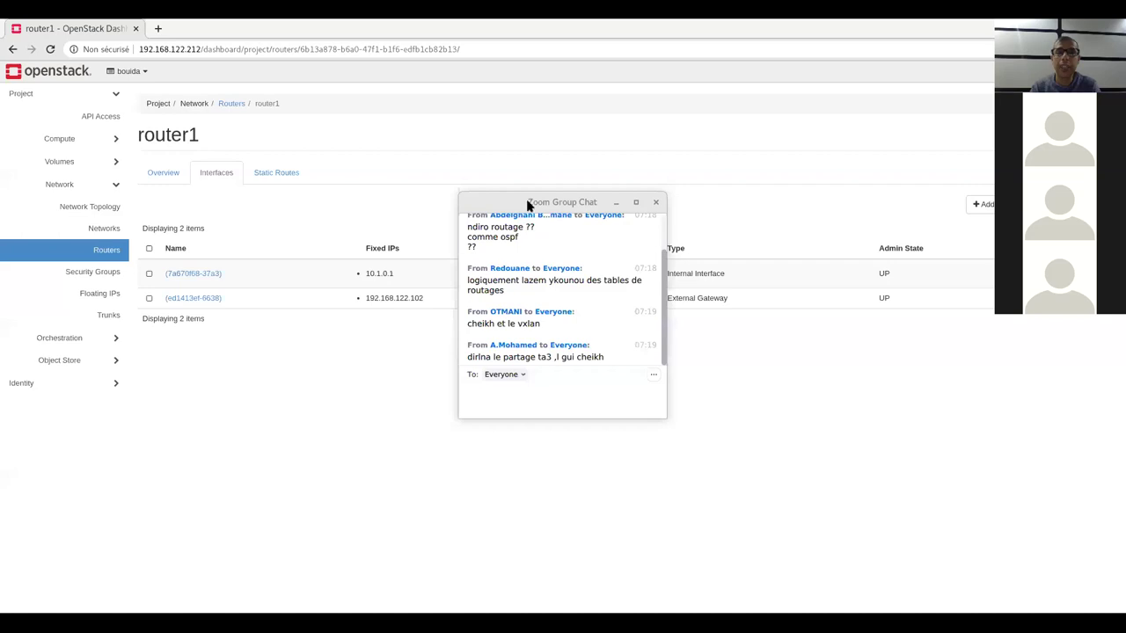
pyautogui.click(759, 113)
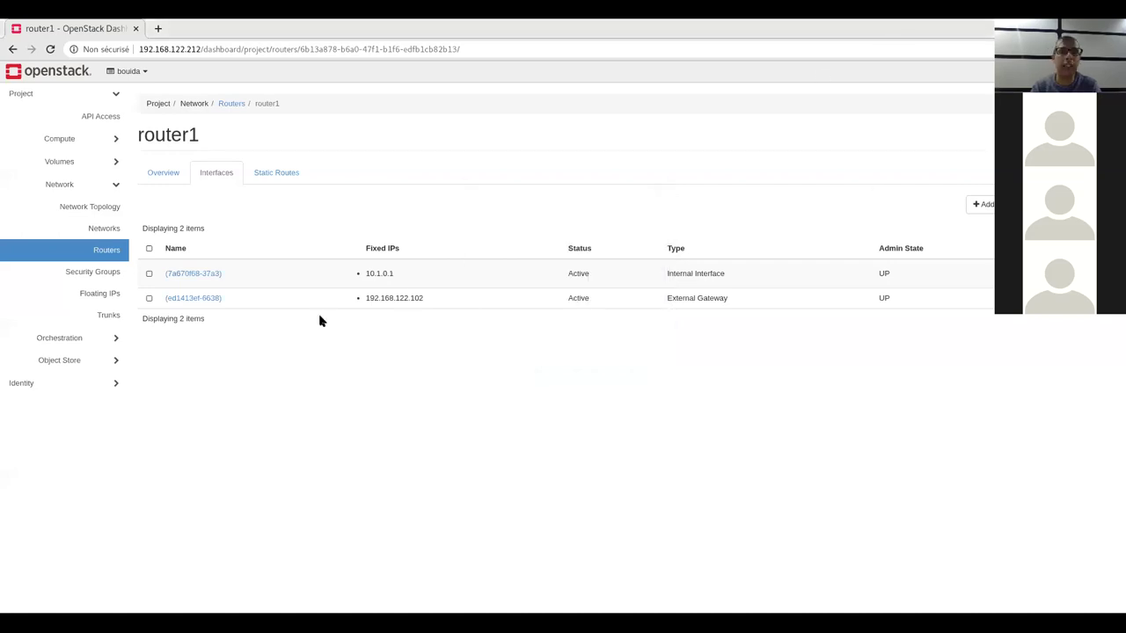
# Display router1's static routes, review the fields of the Add Static Route form, and cancel it without adding a route.
pyautogui.click(261, 177)
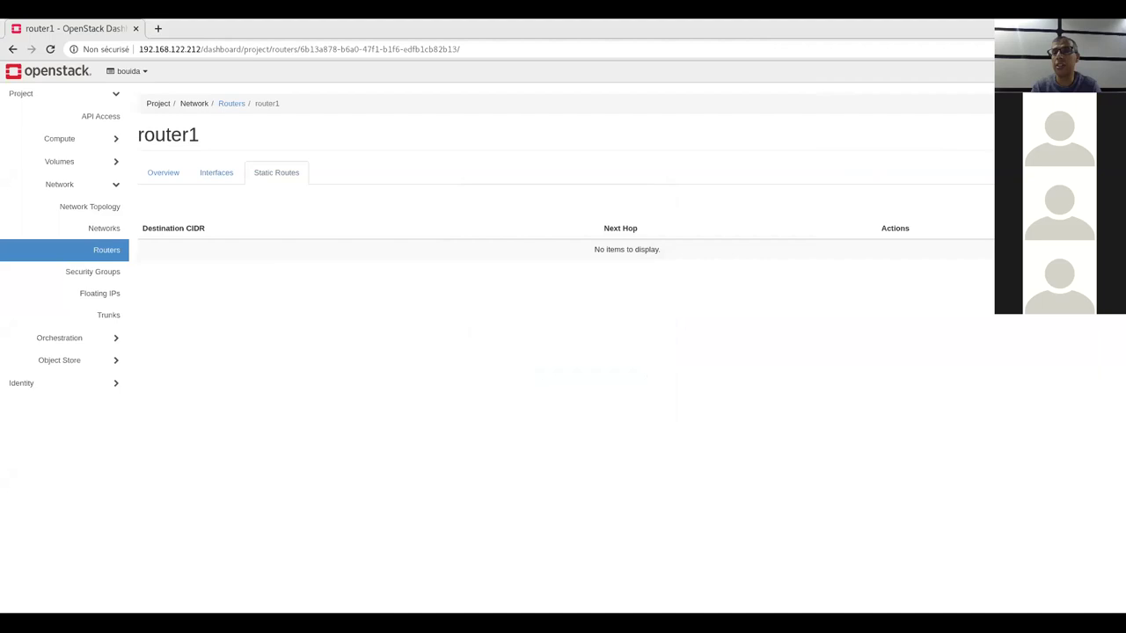
pyautogui.click(1069, 203)
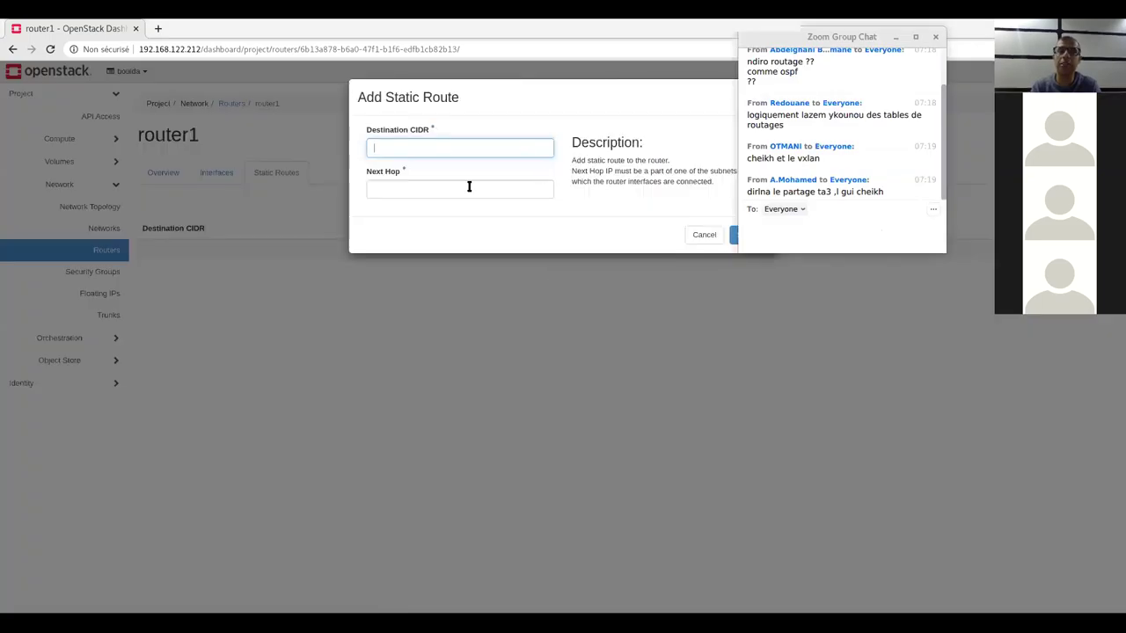
pyautogui.moveTo(573, 92); pyautogui.dragTo(452, 139)
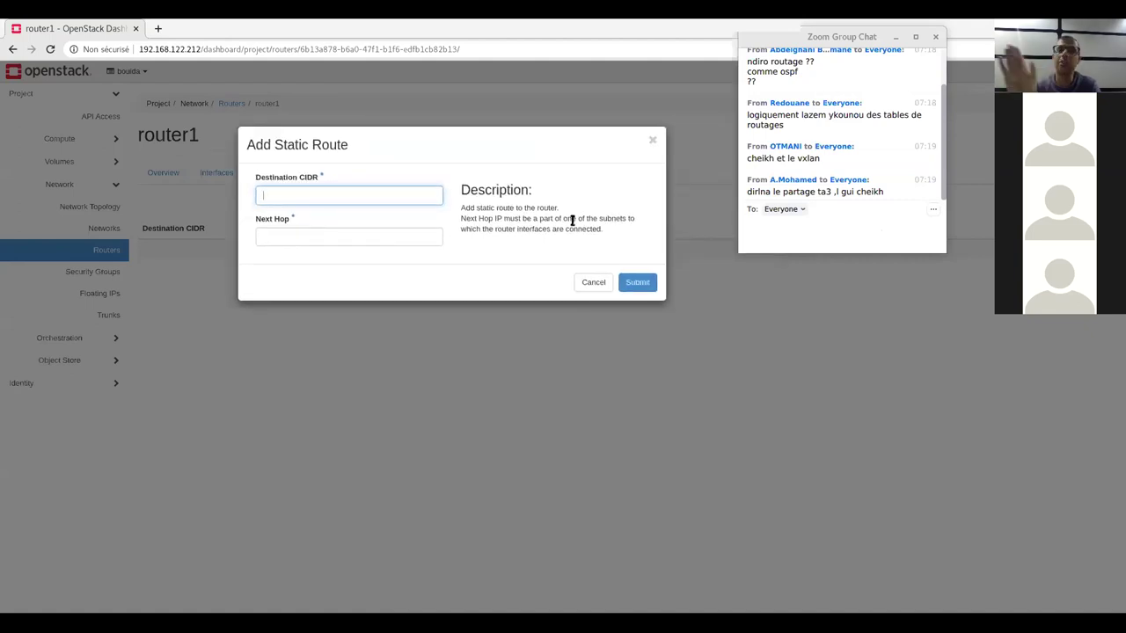
pyautogui.click(590, 282)
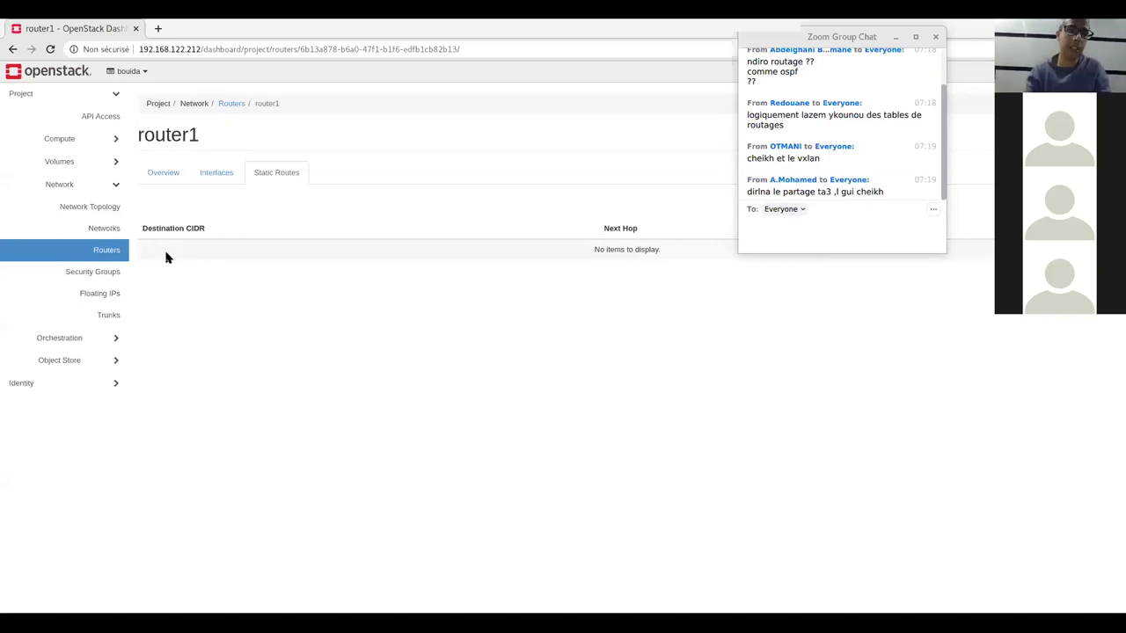
# View the project's network trunks and hide the Zoom chat window covering the list.
pyautogui.click(102, 317)
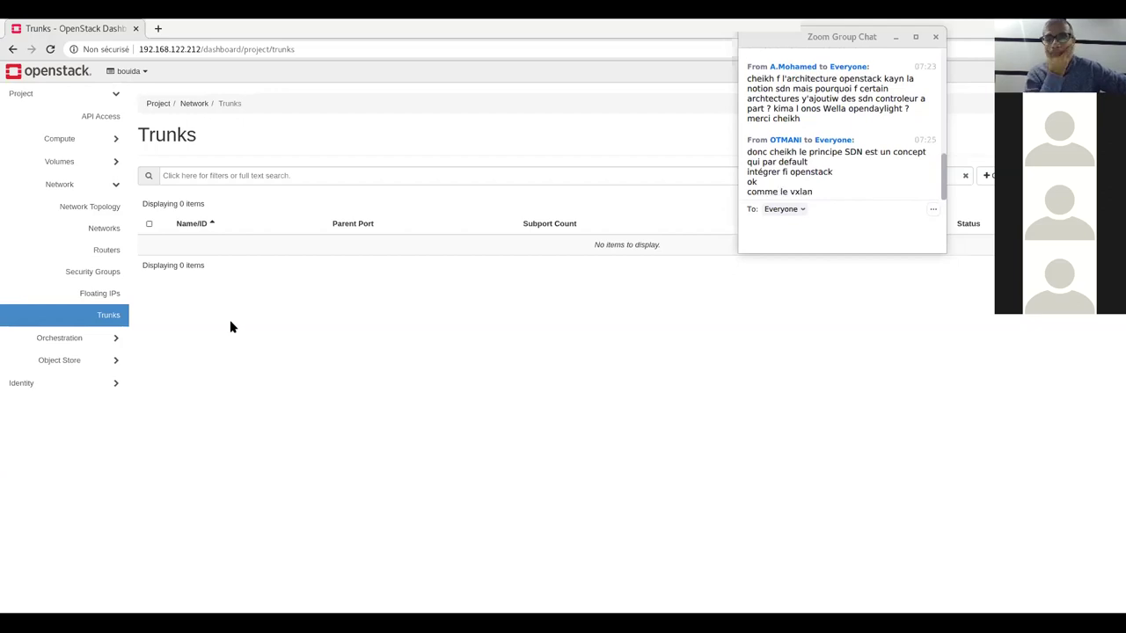
pyautogui.hotkey('alt', 'h')
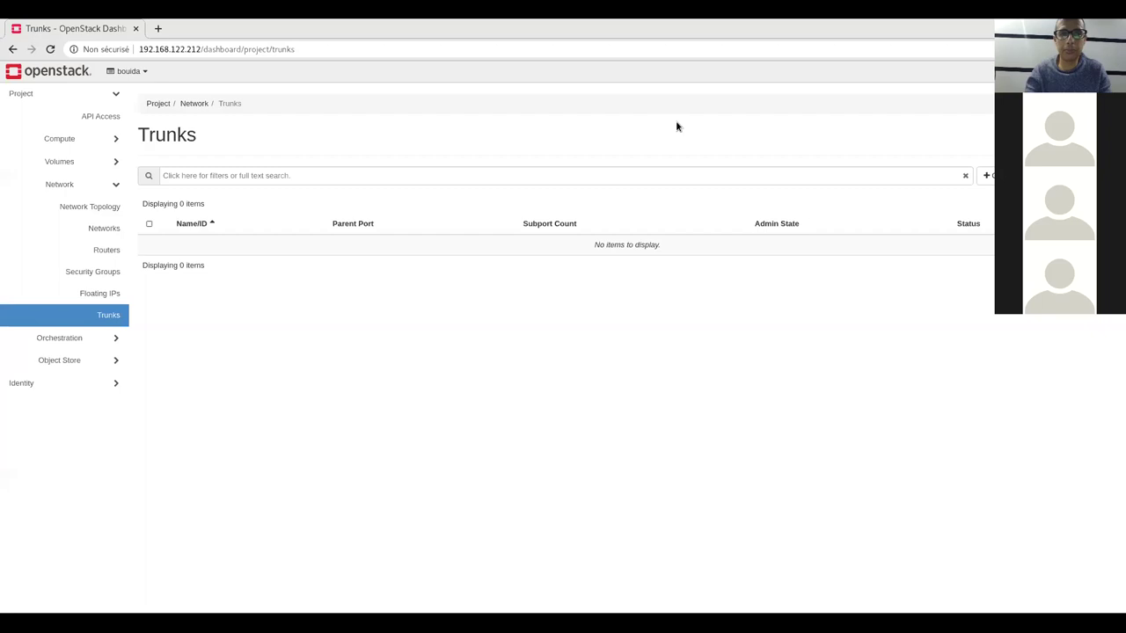
# Share the Mozilla Firefox window in Zoom and examine the CirrOS and Fedora sections of the OpenStack Get images documentation.
pyautogui.hotkey('alt', 's')
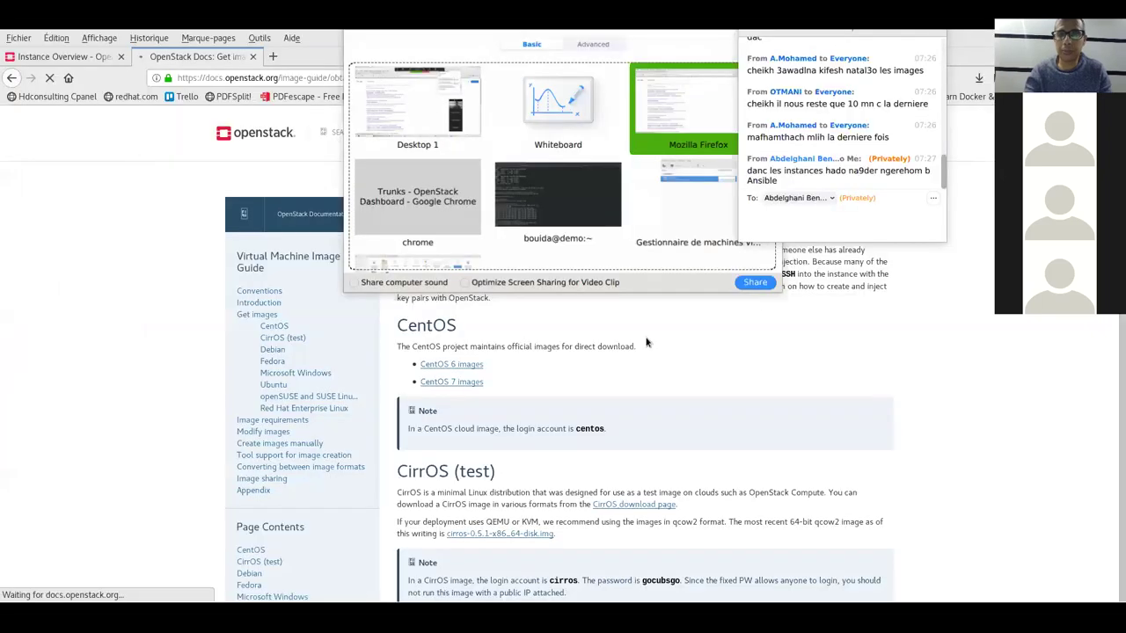
pyautogui.press('Return')
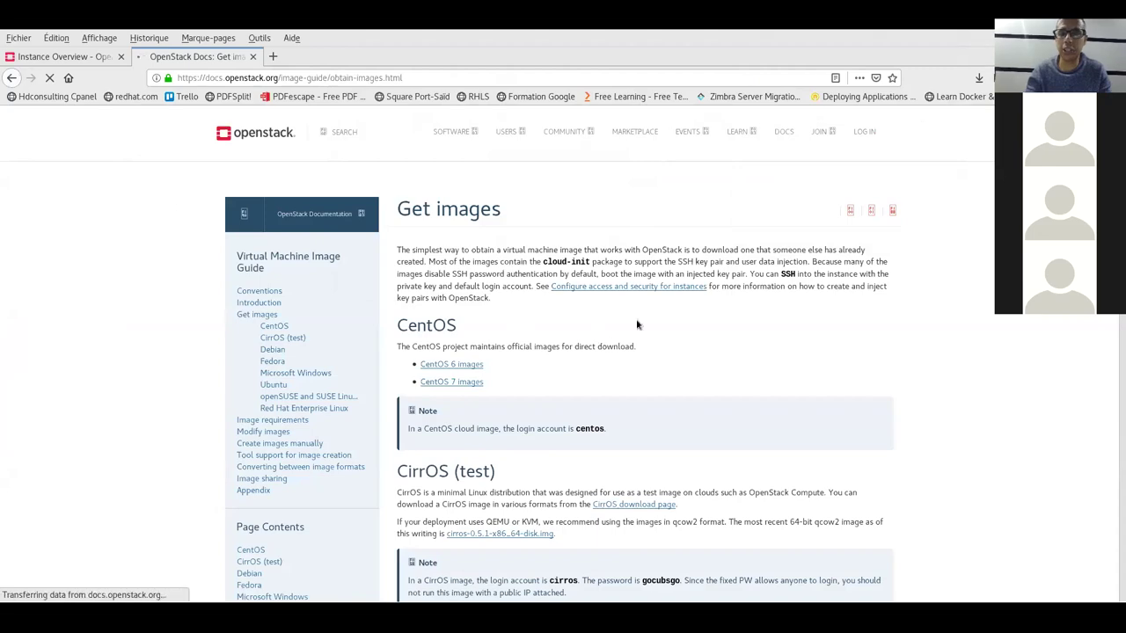
pyautogui.scroll(-2, 647, 322)
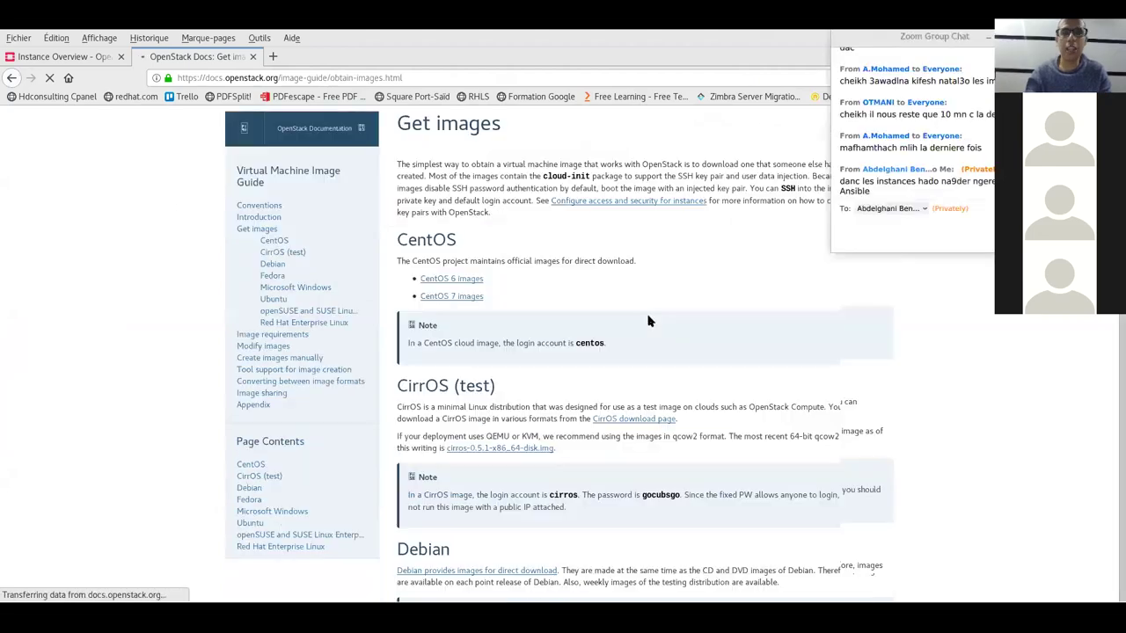
pyautogui.scroll(-3, 648, 317)
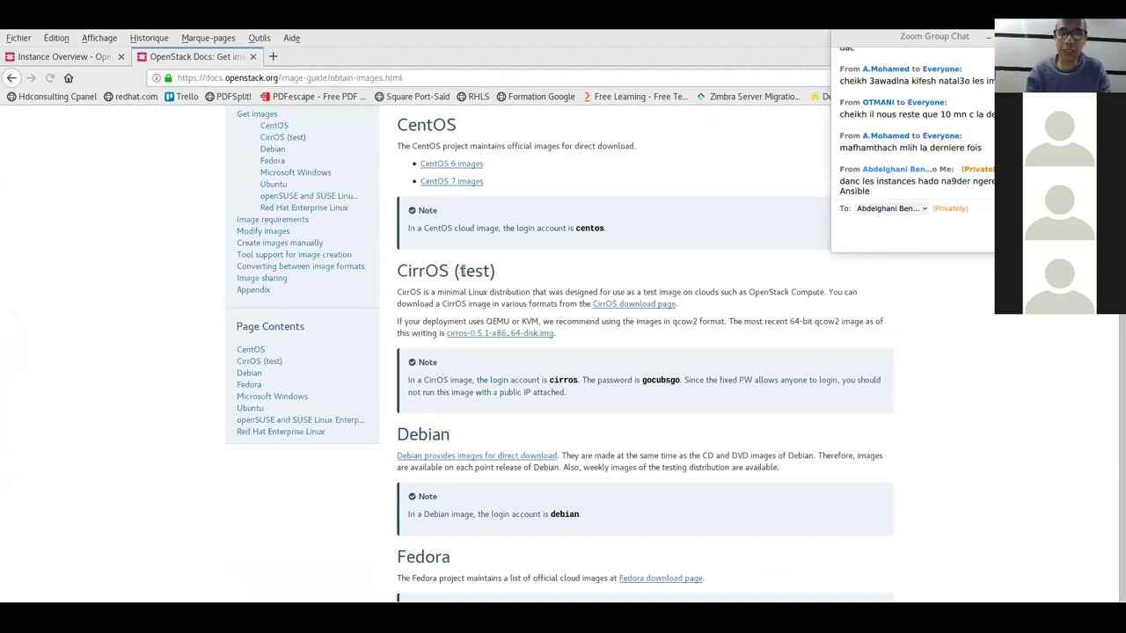
pyautogui.moveTo(463, 271); pyautogui.dragTo(397, 271)
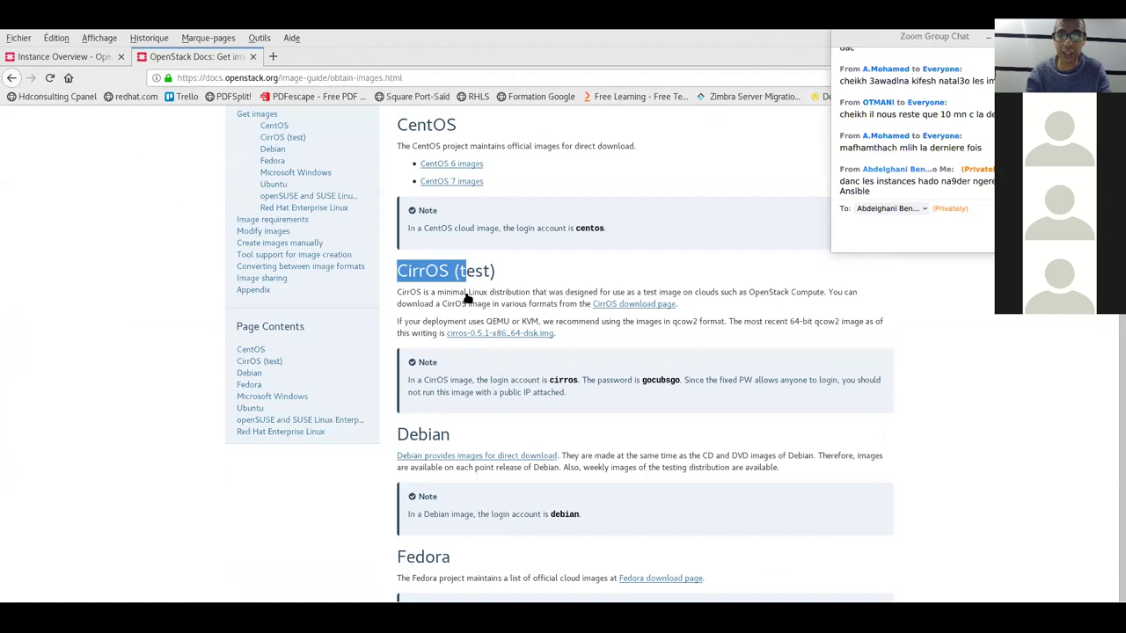
pyautogui.click(500, 271)
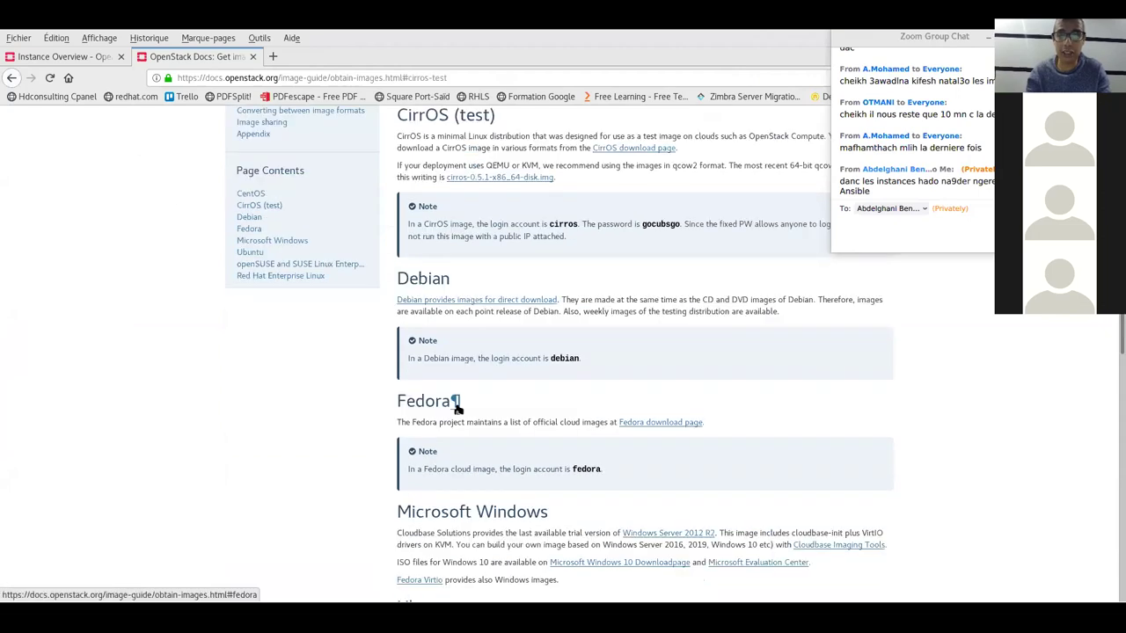
pyautogui.moveTo(442, 460); pyautogui.dragTo(641, 422)
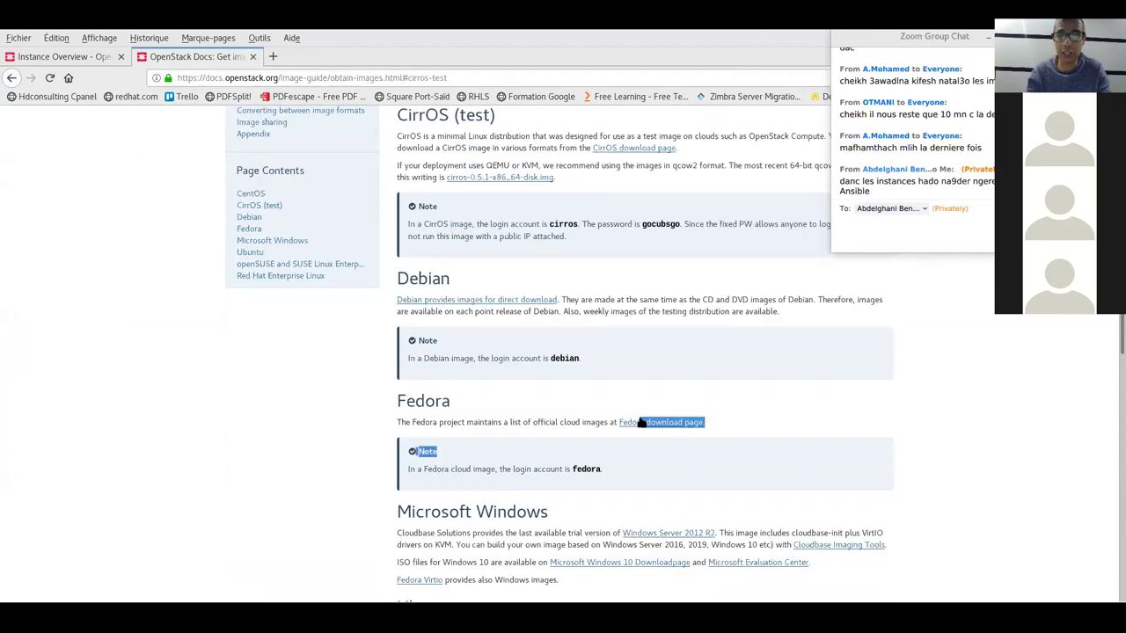
pyautogui.click(651, 424)
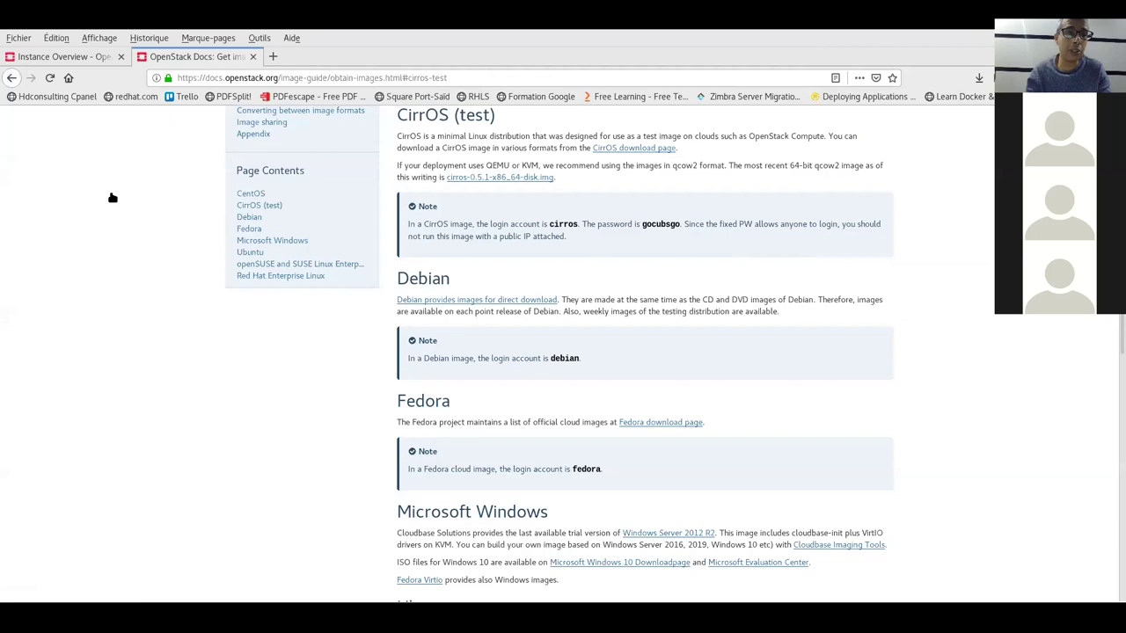
# Switch to the OpenStack dashboard, view the project's compute images, and dismiss the Zoom chat window covering the list.
pyautogui.hotkey('alt', 'Tab')
pyautogui.click(114, 140)
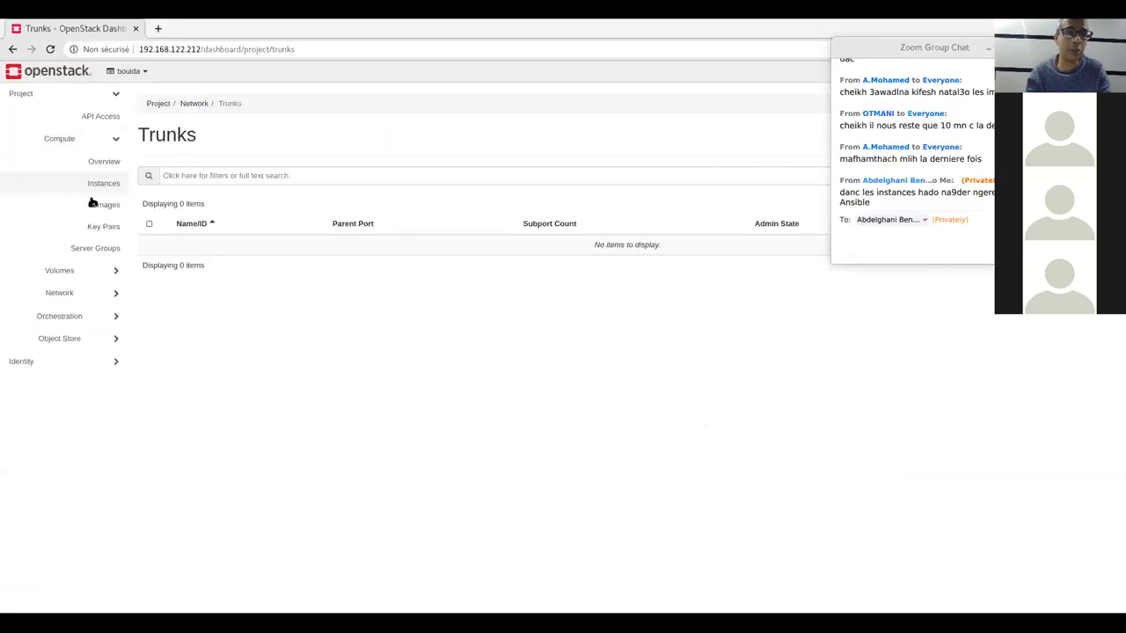
pyautogui.click(95, 208)
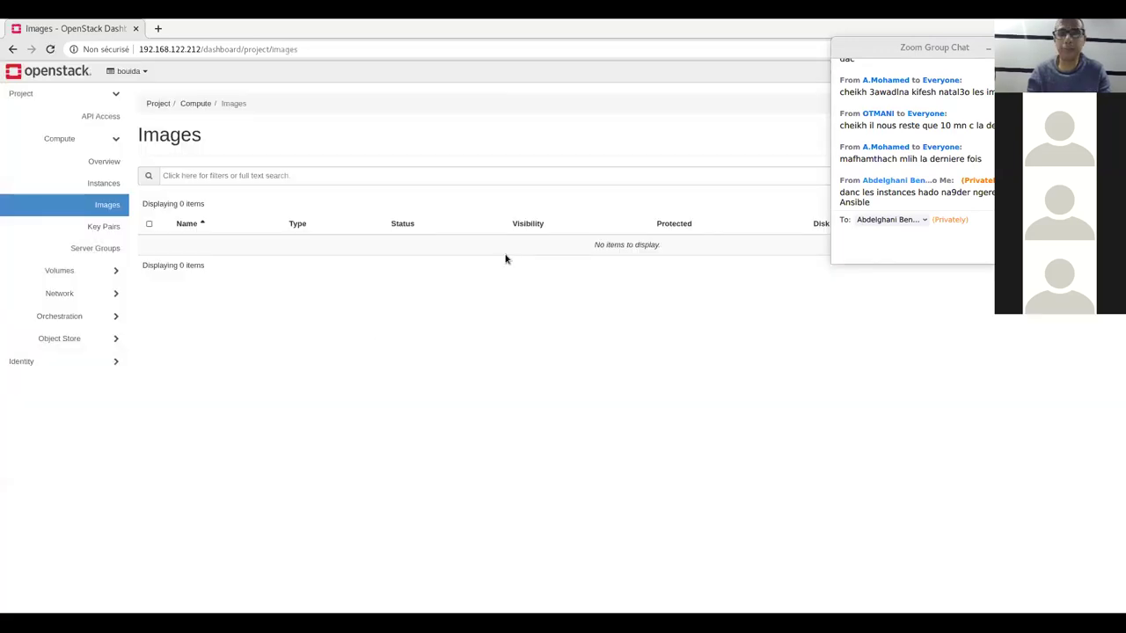
pyautogui.click(945, 161)
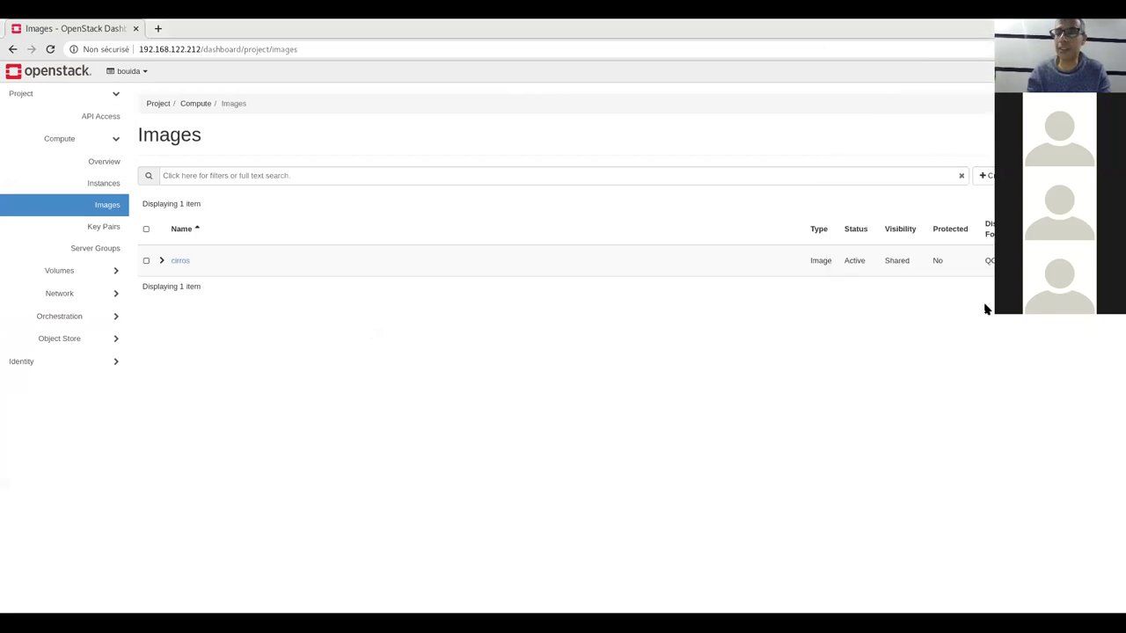
# Open the Create Image form, examine the available image formats, try the Private visibility option, and close the form without creating an image.
pyautogui.click(985, 175)
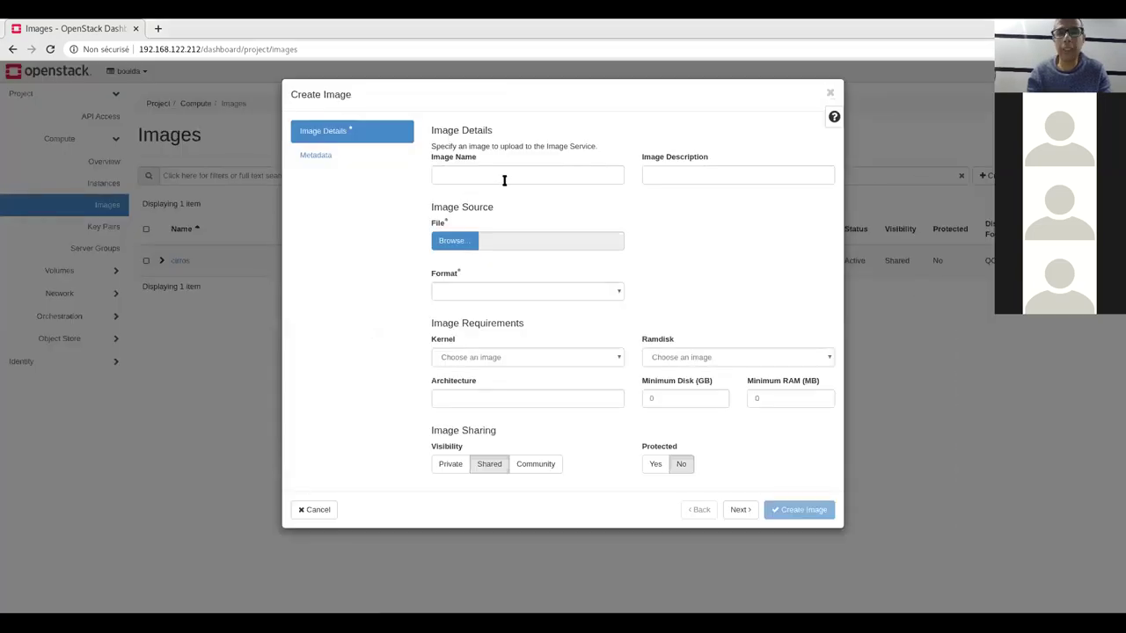
pyautogui.click(480, 292)
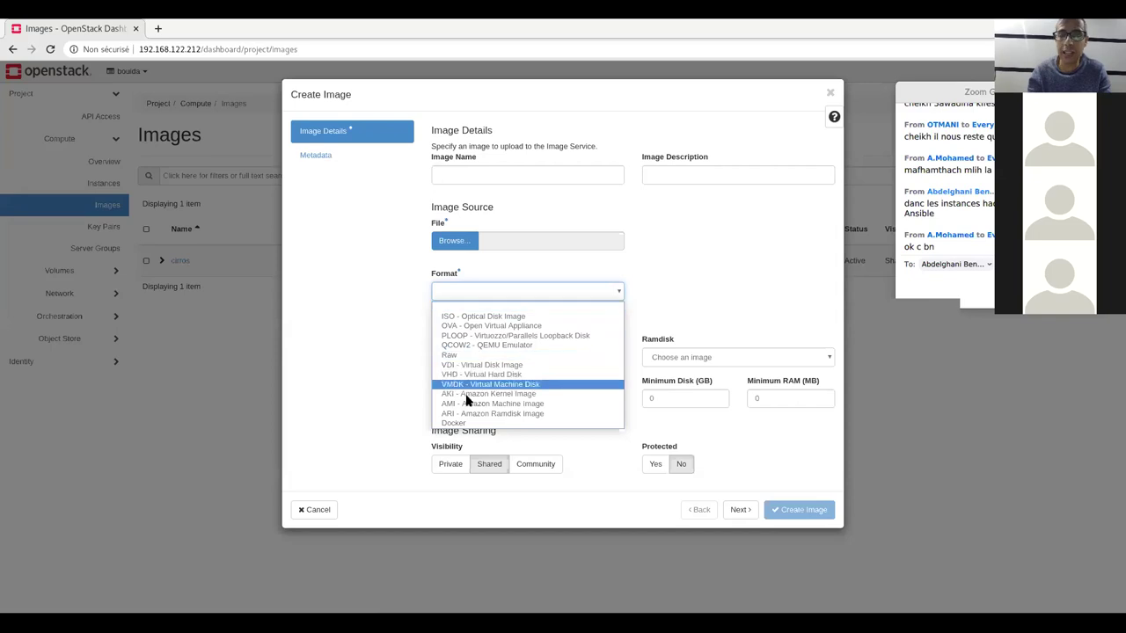
pyautogui.click(668, 264)
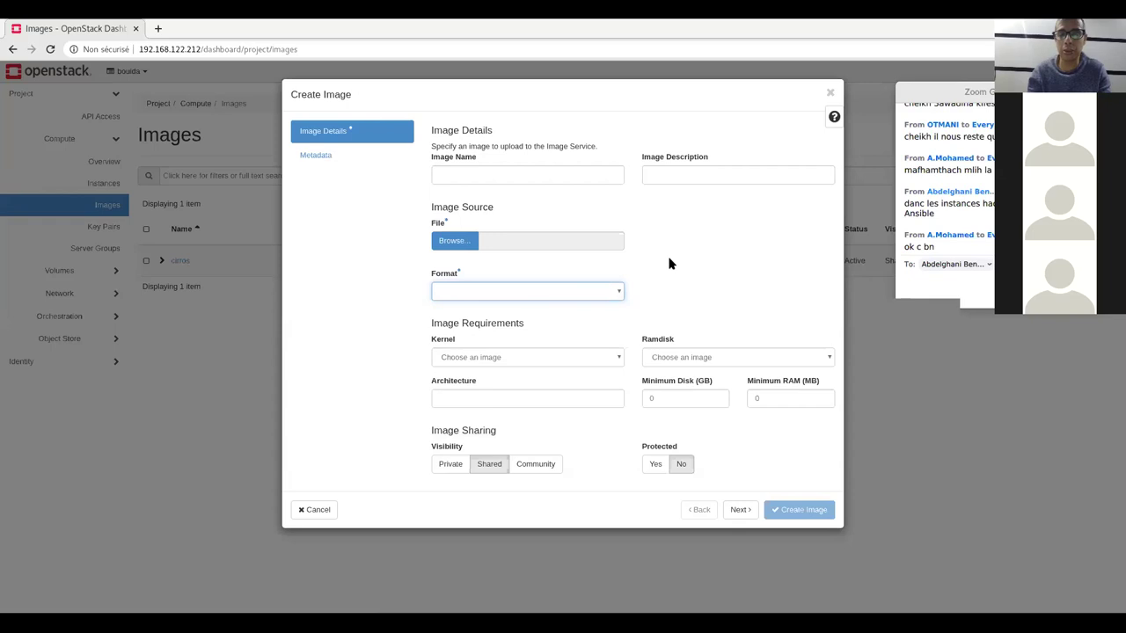
pyautogui.click(599, 291)
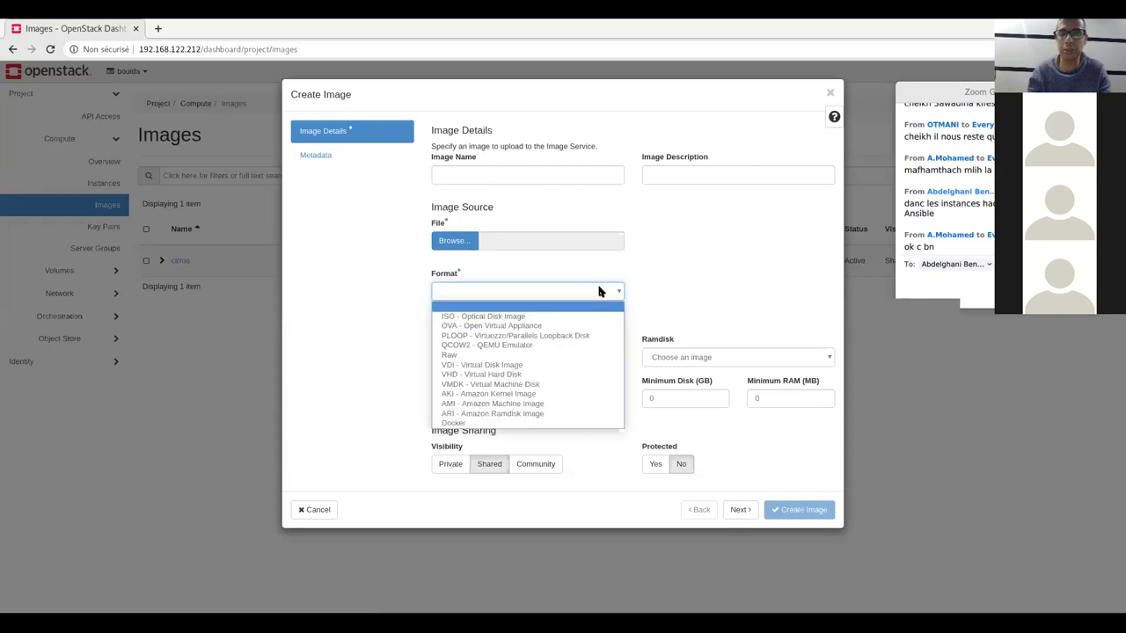
pyautogui.click(670, 276)
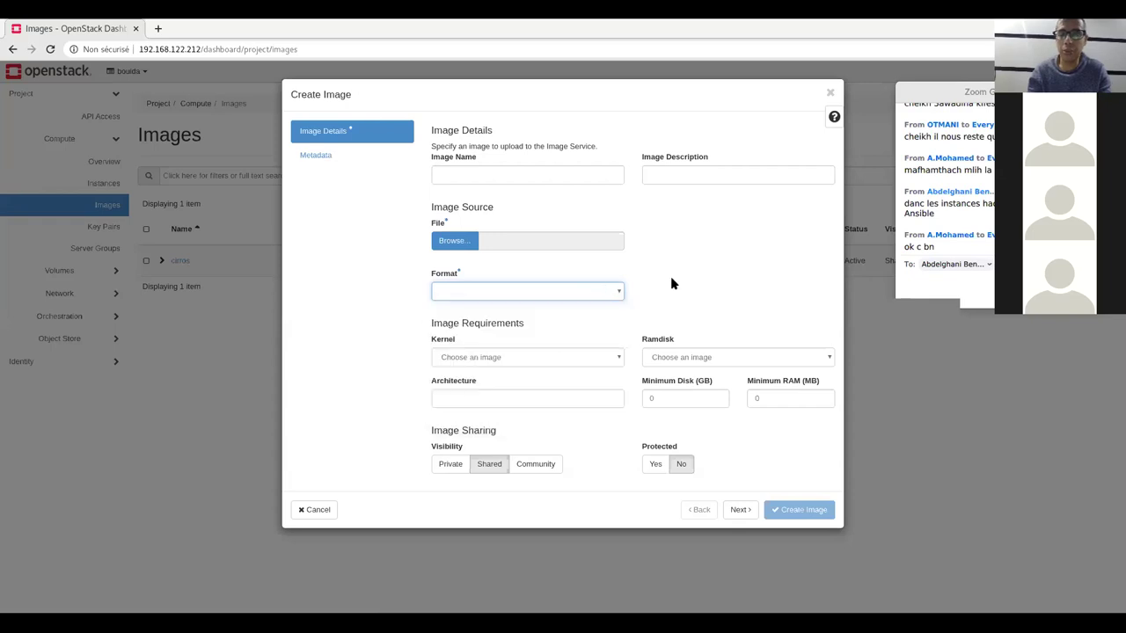
pyautogui.click(445, 465)
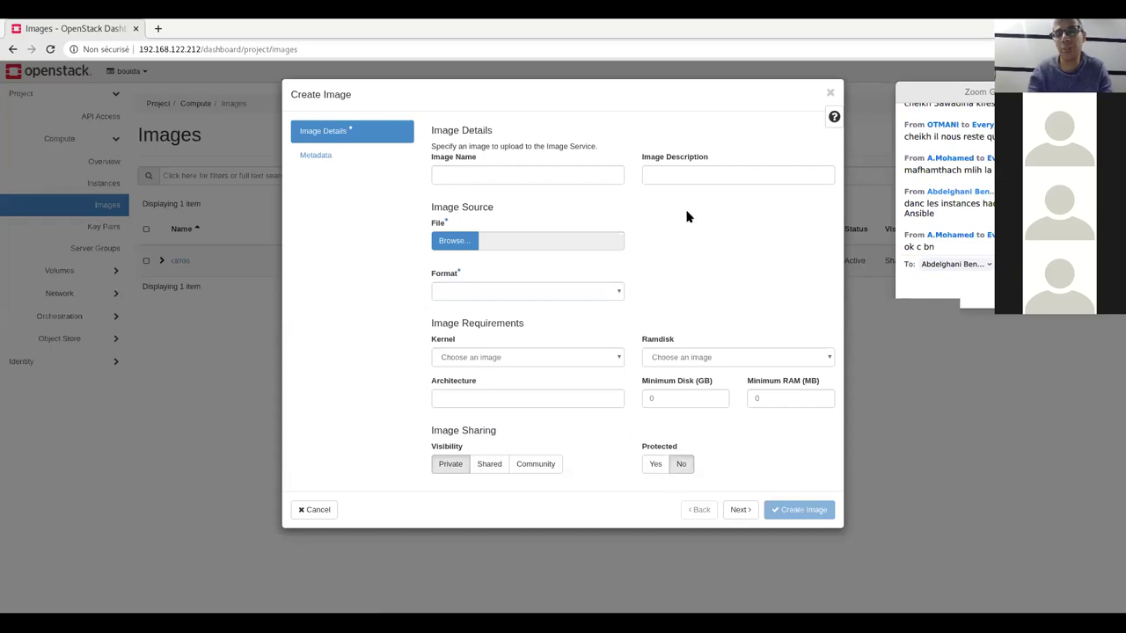
pyautogui.click(829, 92)
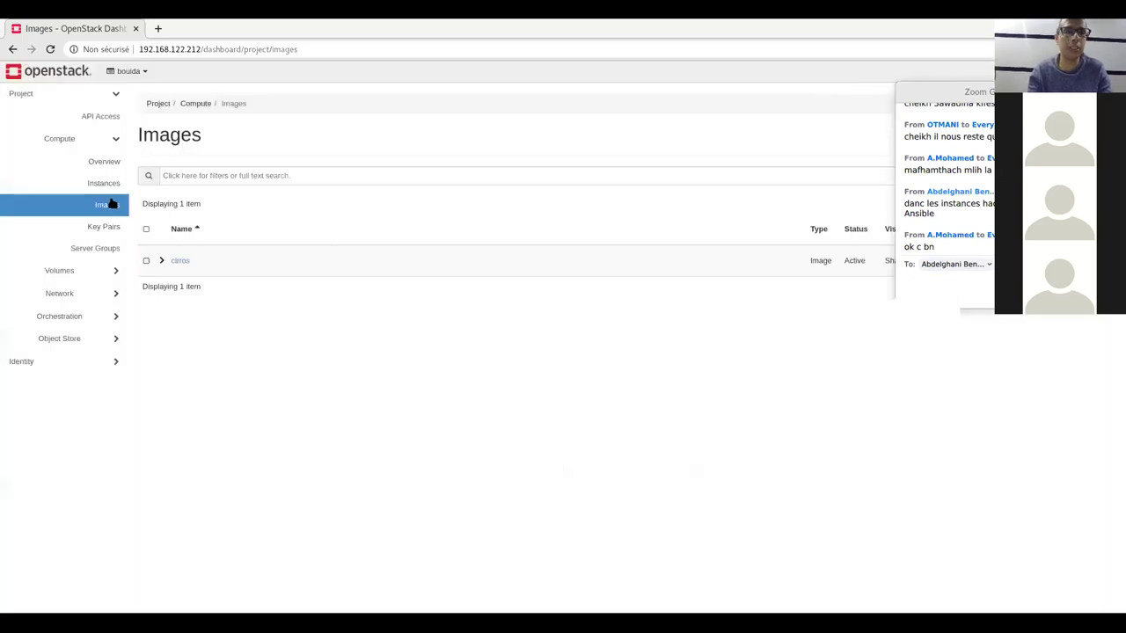
pyautogui.click(104, 93)
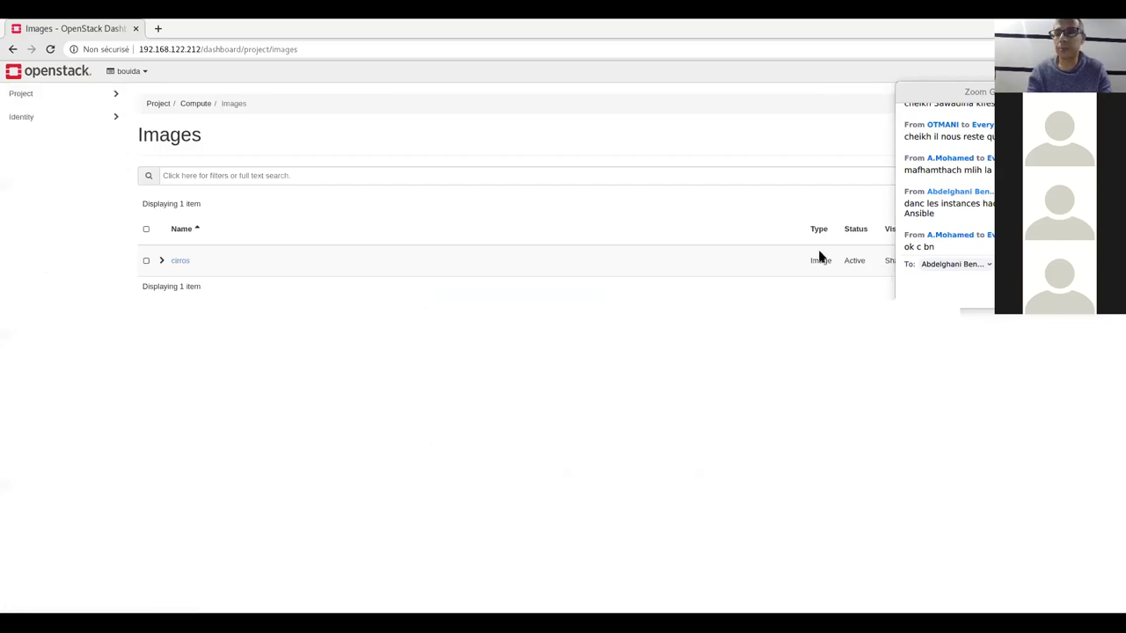